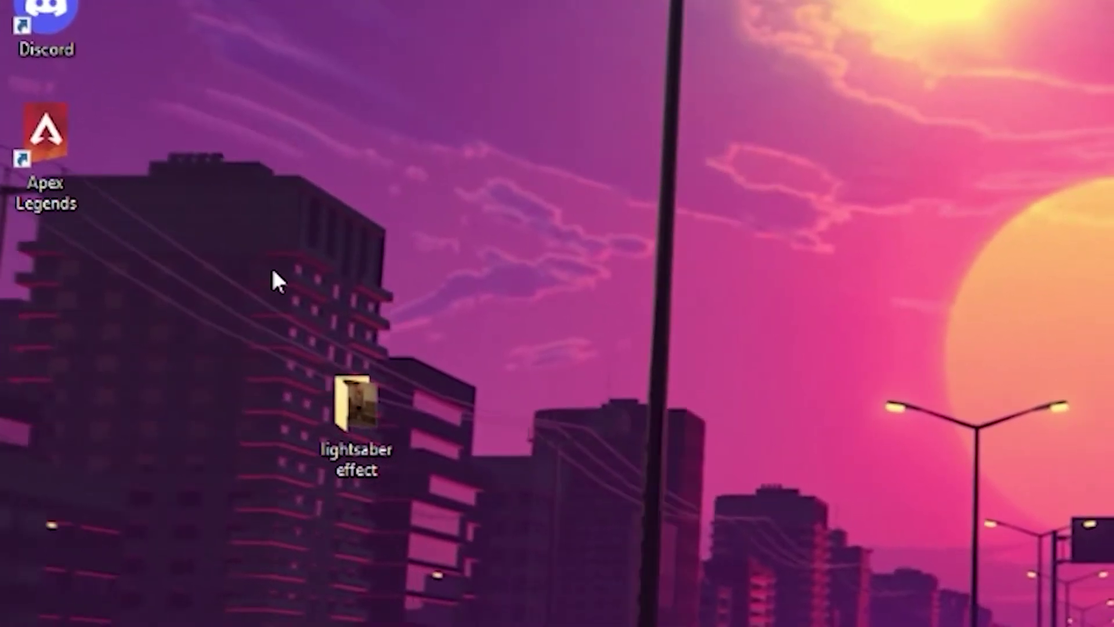
Step: Import the 'lightsaber effect' folder as a bin and put C0492.MP4 on V1 in a new C0492 sequence
{"action": "left_click_drag", "start_coordinate": [139, 235], "coordinate": [244, 364]}
{"action": "left_click_drag", "start_coordinate": [443, 497], "coordinate": [323, 256]}
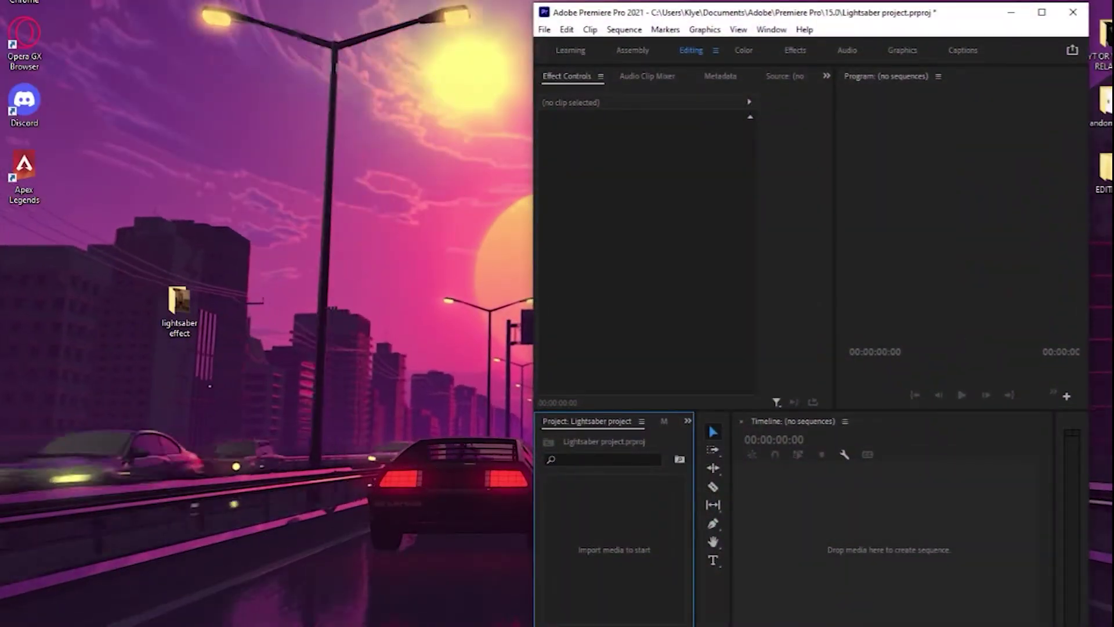
{"action": "left_click_drag", "start_coordinate": [194, 305], "coordinate": [598, 538]}
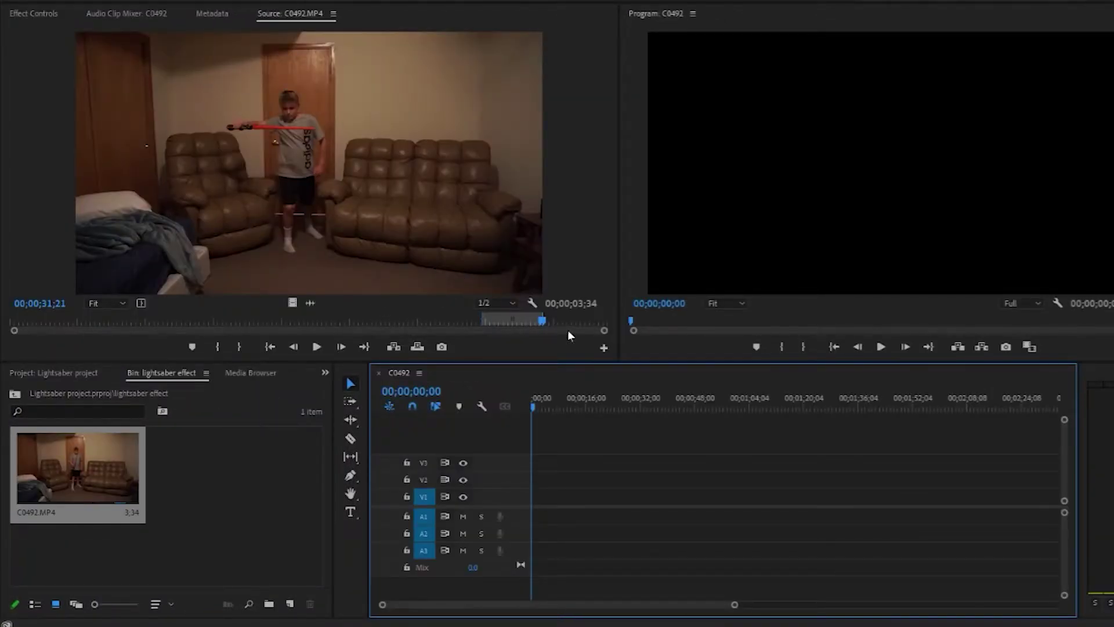
{"action": "left_click_drag", "start_coordinate": [292, 303], "coordinate": [534, 497]}
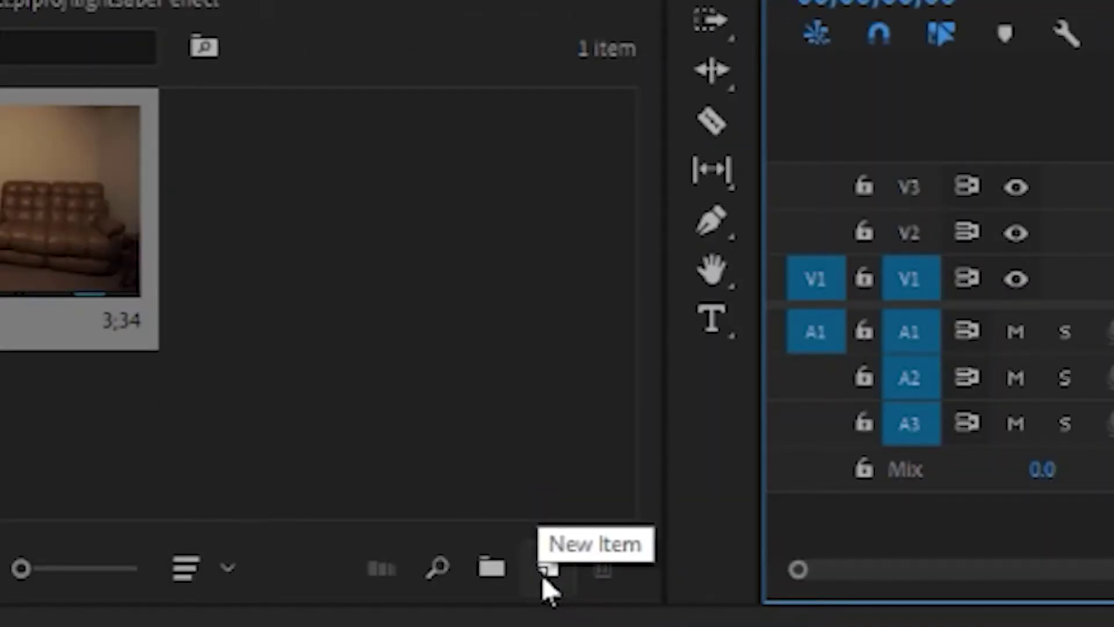
Step: Create a 1920x1080 white colour matte named 'Lightsaber' and place it on track V2
{"action": "left_click", "coordinate": [542, 576]}
{"action": "left_click", "coordinate": [592, 416]}
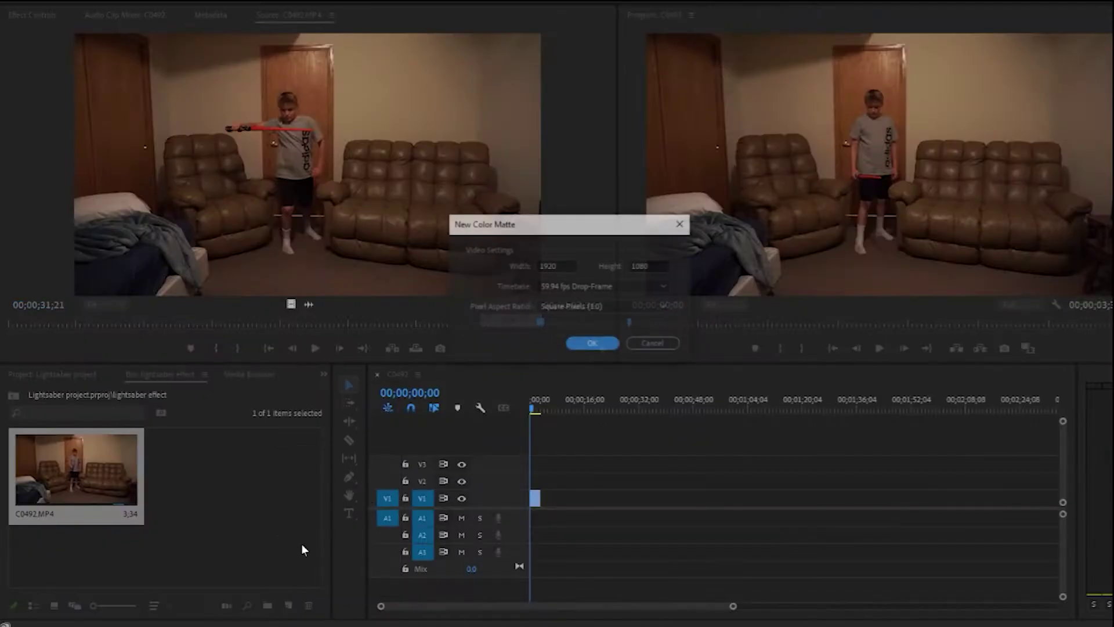
{"action": "left_click", "coordinate": [593, 345]}
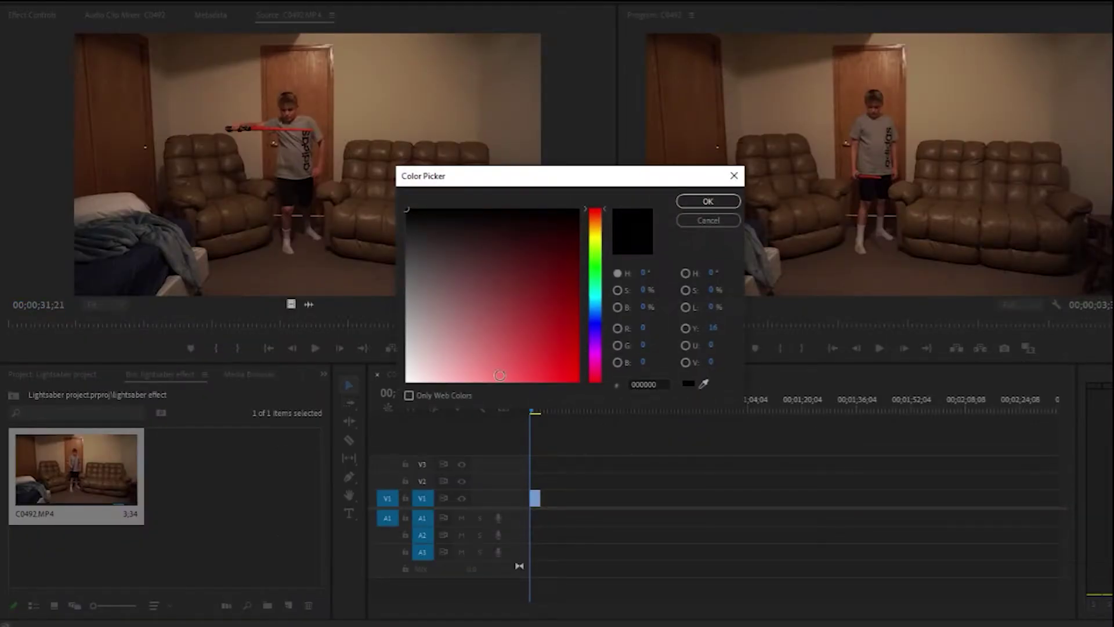
{"action": "left_click_drag", "start_coordinate": [410, 214], "coordinate": [407, 380]}
{"action": "left_click", "coordinate": [705, 203]}
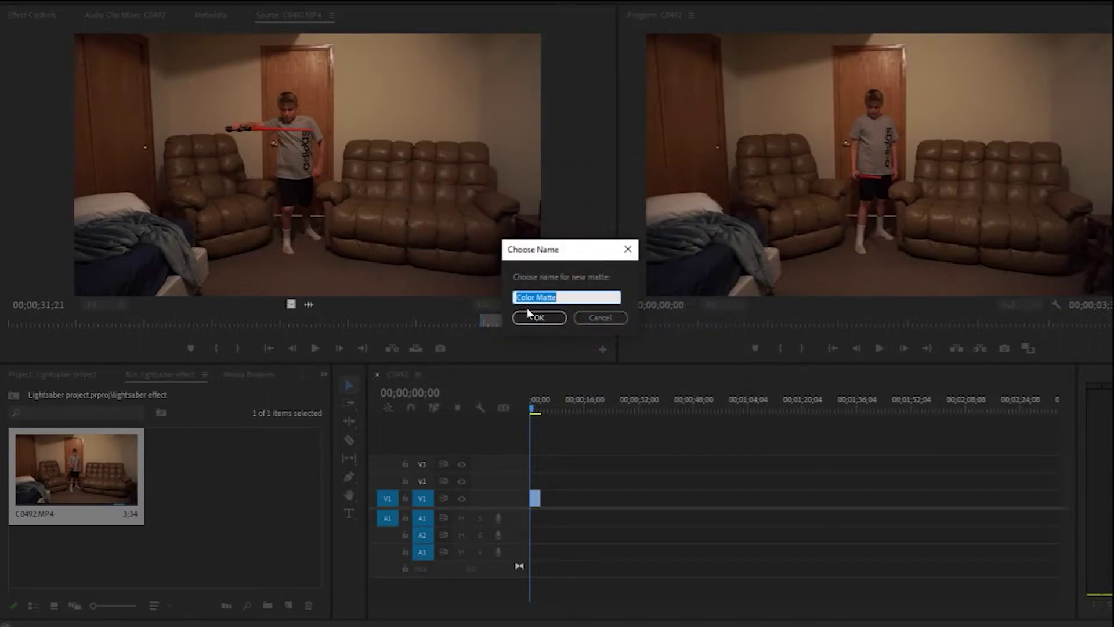
{"action": "type", "text": "Lights"}
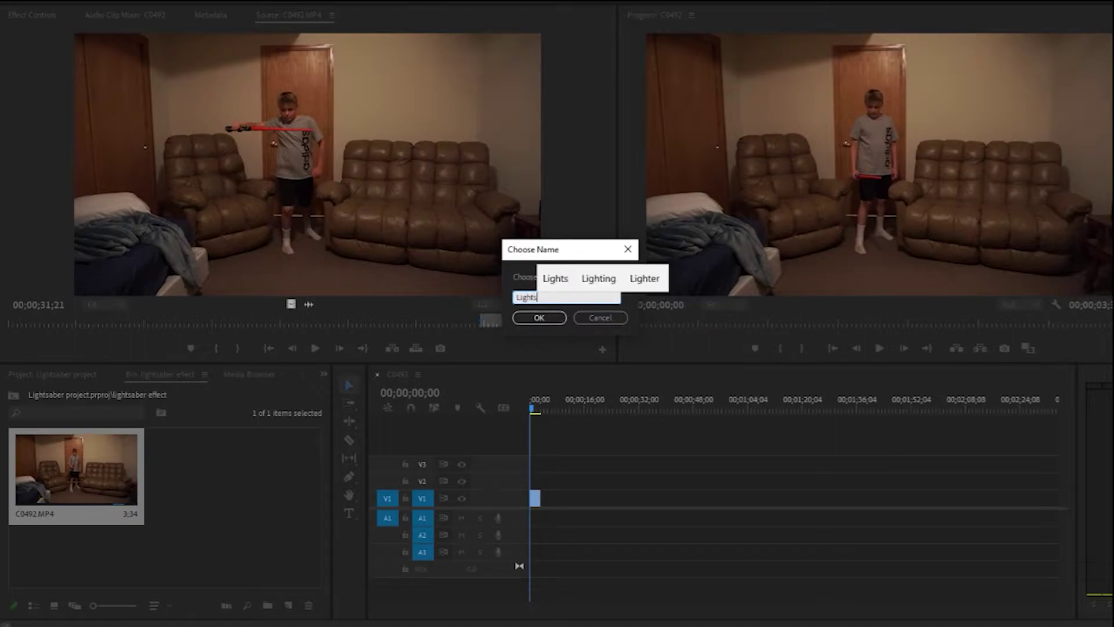
{"action": "type", "text": "aber"}
{"action": "left_click", "coordinate": [536, 317]}
{"action": "left_click_drag", "start_coordinate": [195, 473], "coordinate": [536, 479]}
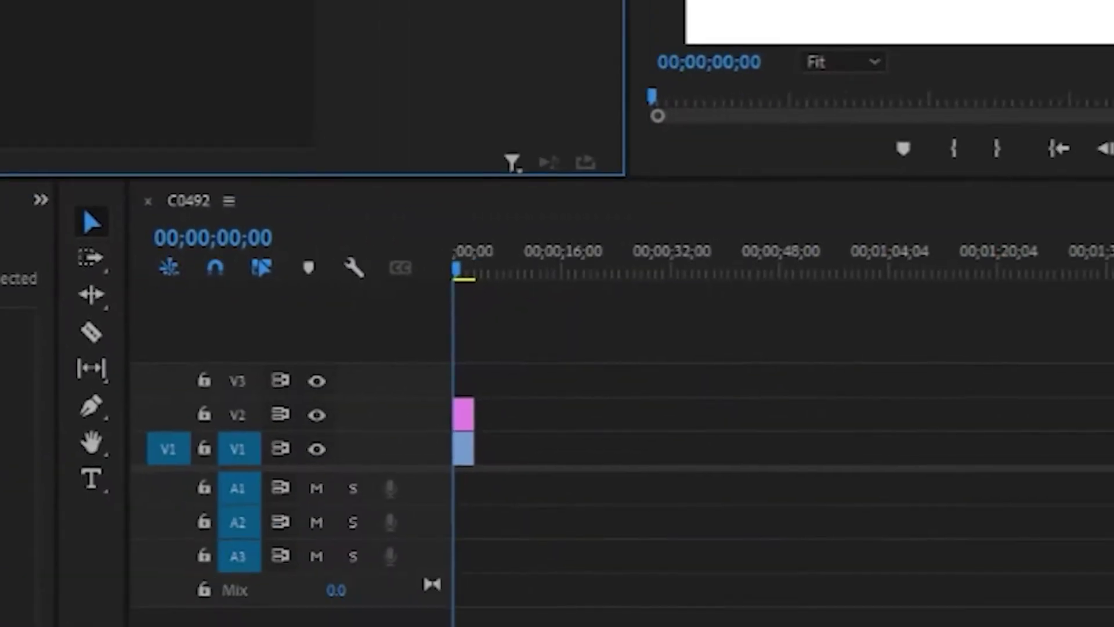
Step: Set the Lightsaber matte clip's opacity to 0 in Effect Controls
{"action": "left_click", "coordinate": [463, 425]}
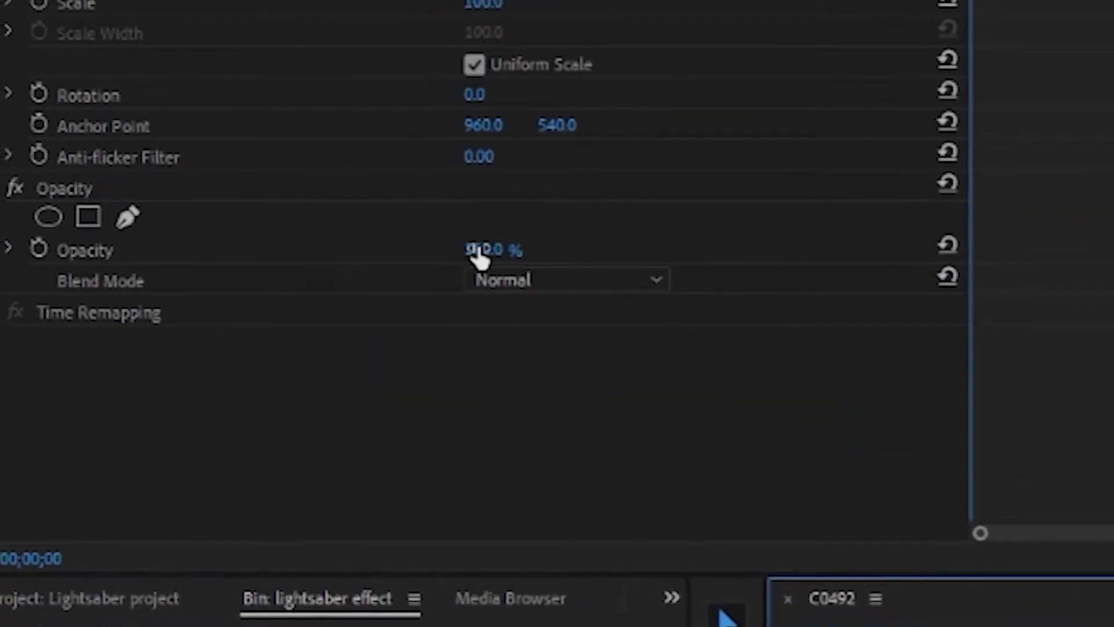
{"action": "left_click", "coordinate": [467, 246]}
{"action": "key", "text": "BackSpace"}
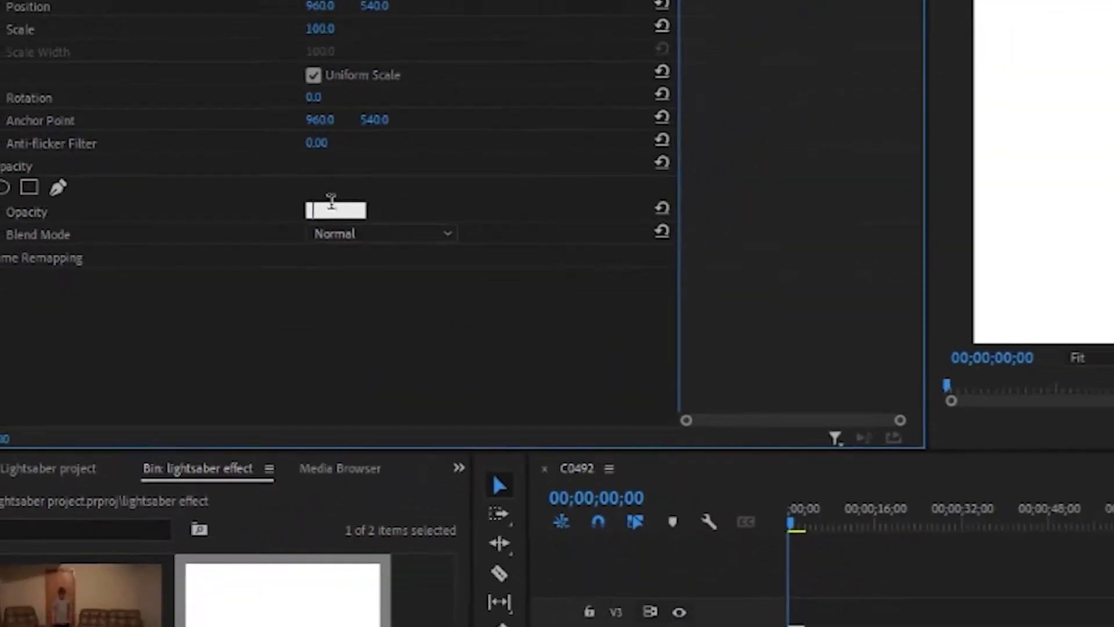
{"action": "type", "text": "0"}
{"action": "key", "text": "Return"}
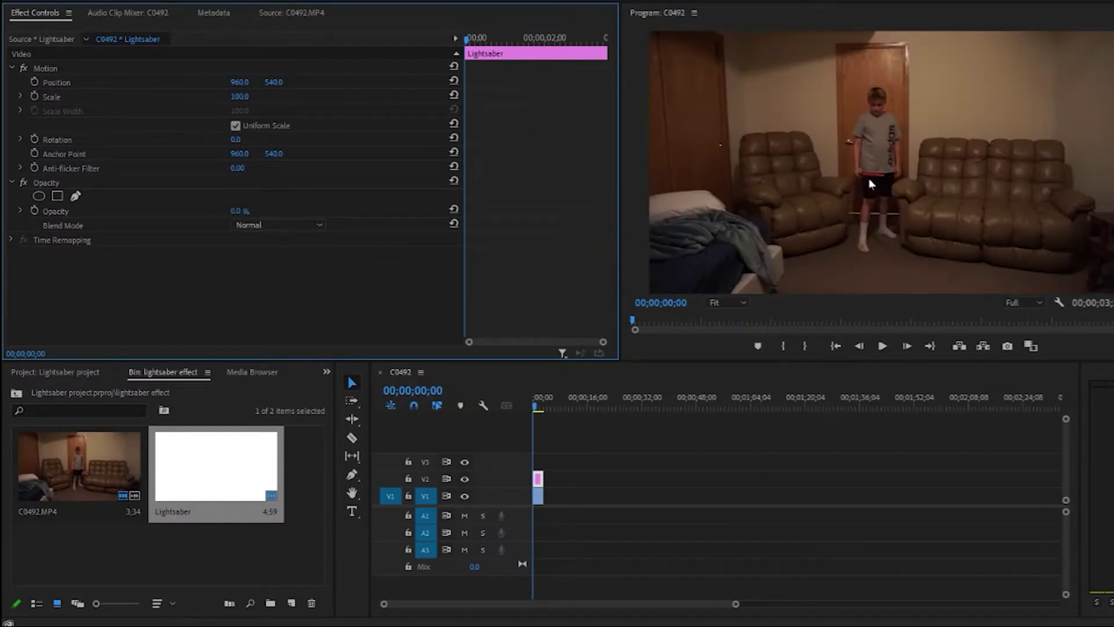
Step: Zoom the Program monitor to 100% and draw a four-point Opacity mask around the red saber blade
{"action": "left_click", "coordinate": [73, 197]}
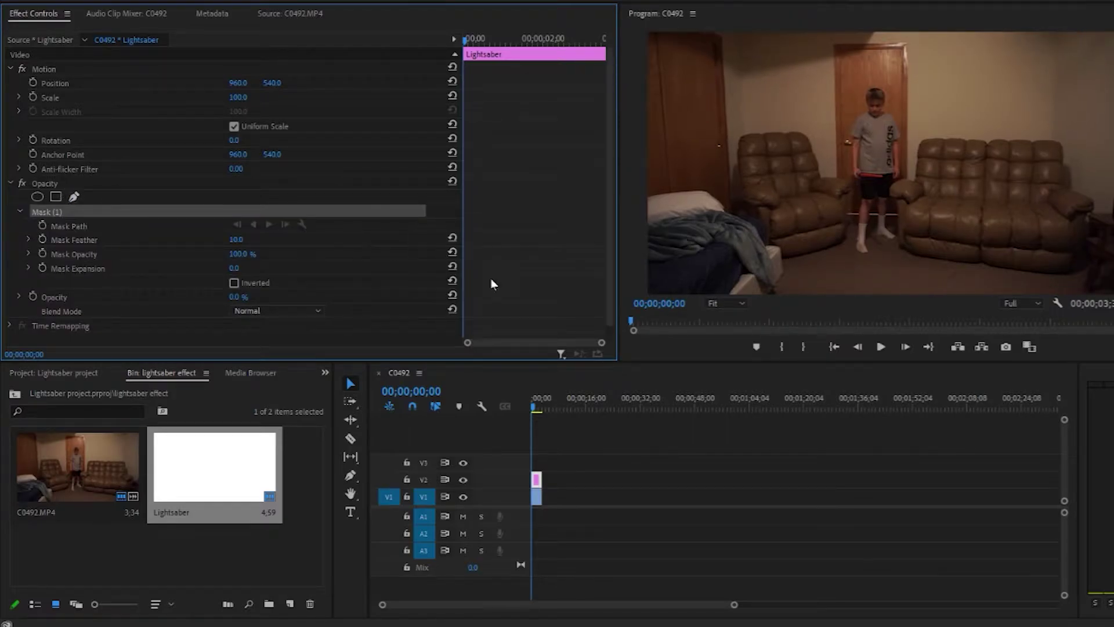
{"action": "left_click", "coordinate": [720, 305]}
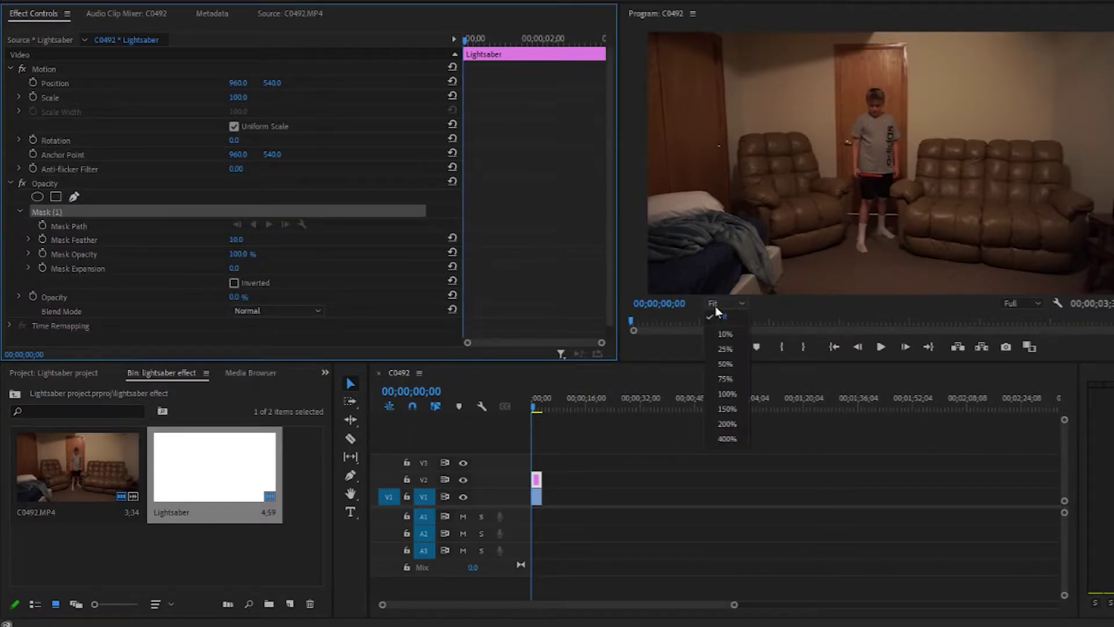
{"action": "left_click", "coordinate": [724, 395]}
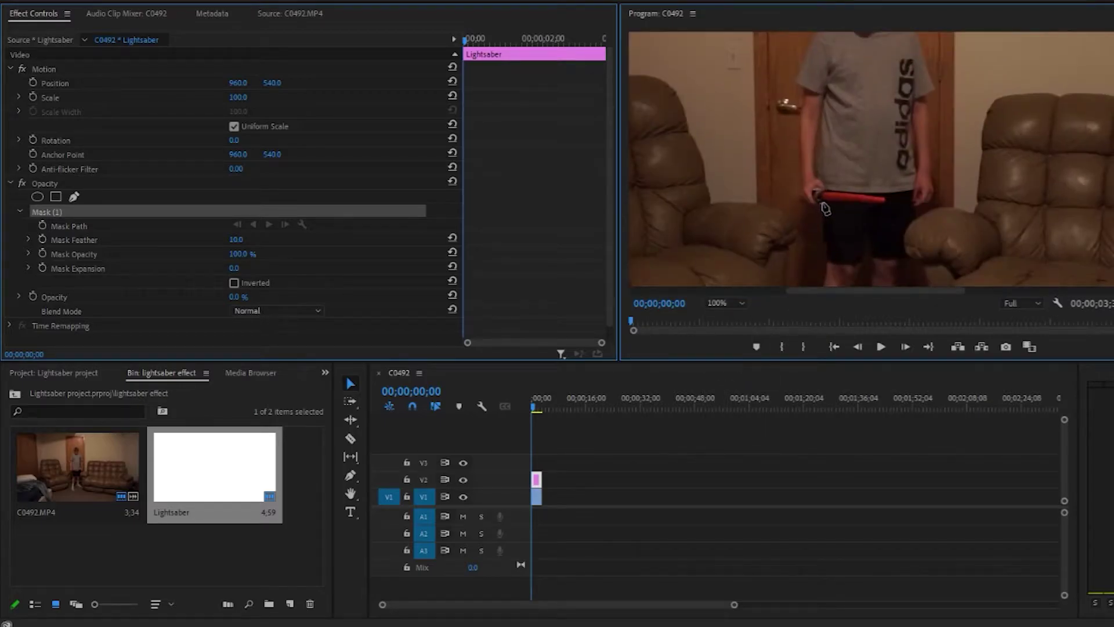
{"action": "left_click", "coordinate": [882, 206]}
{"action": "left_click", "coordinate": [884, 196]}
{"action": "left_click", "coordinate": [823, 193]}
{"action": "left_click", "coordinate": [823, 202]}
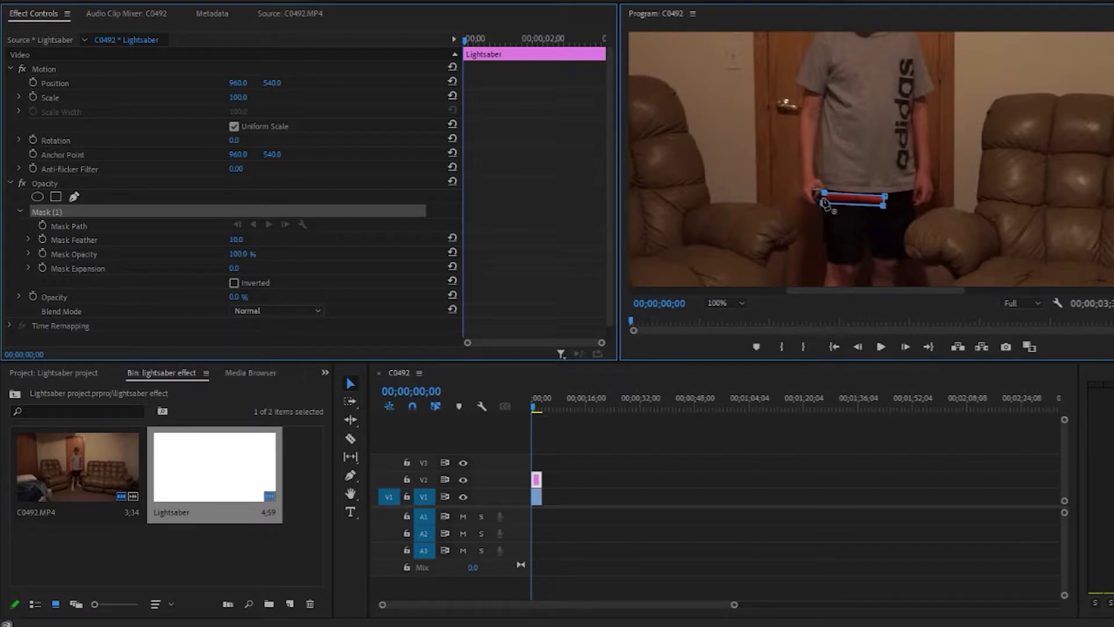
{"action": "left_click", "coordinate": [823, 203]}
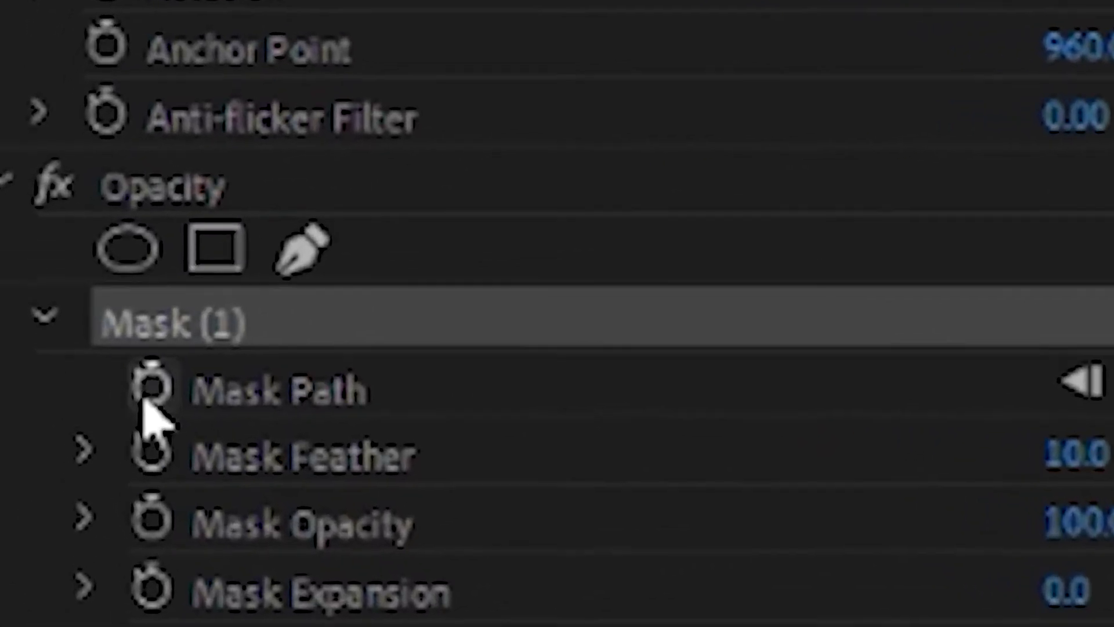
Step: Turn on Mask Path keyframing and slim Mask (1) around the saber on the next frame
{"action": "left_click", "coordinate": [149, 390]}
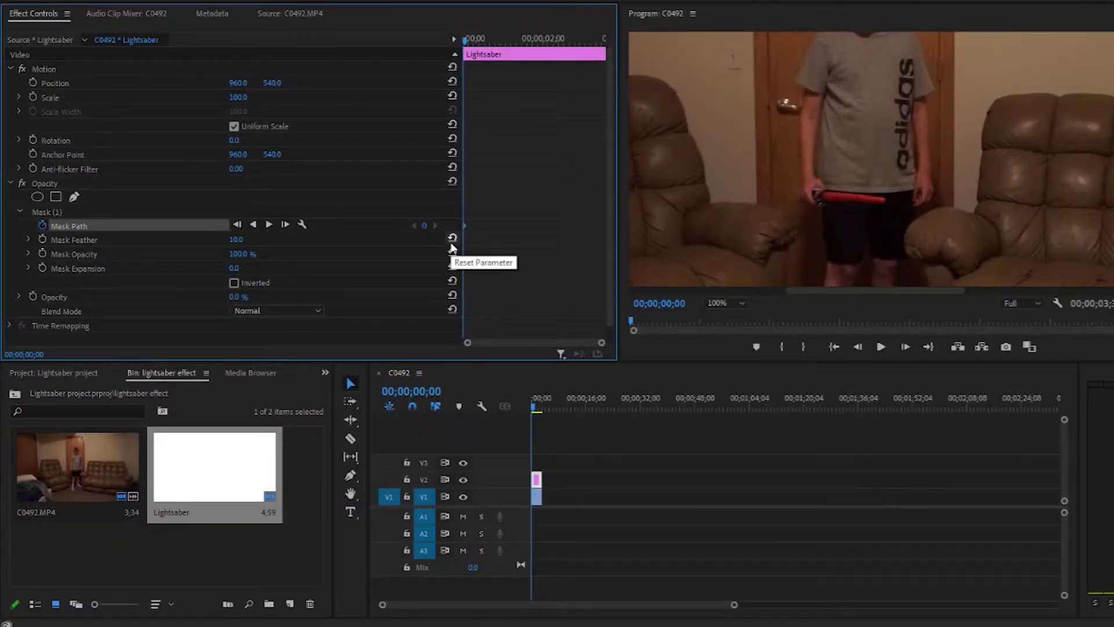
{"action": "key", "text": "Right"}
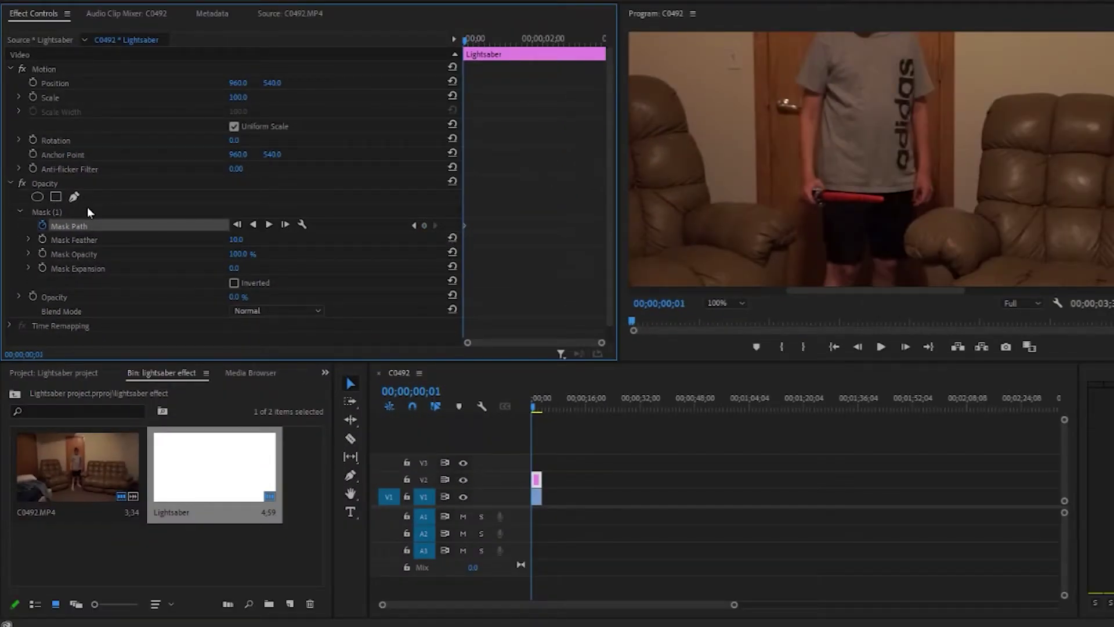
{"action": "left_click", "coordinate": [87, 209]}
{"action": "left_click", "coordinate": [885, 209]}
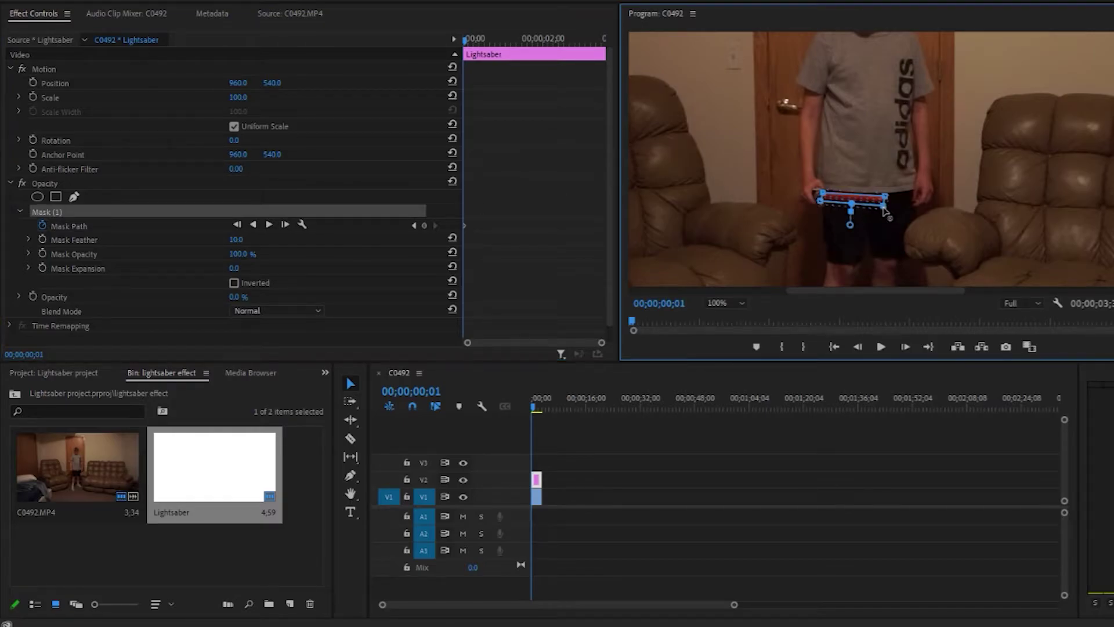
{"action": "left_click_drag", "start_coordinate": [883, 207], "coordinate": [886, 203]}
Step: Reshape the mask over the following frames to track the rising saber, then return to frame 0
{"action": "key", "text": "Right"}
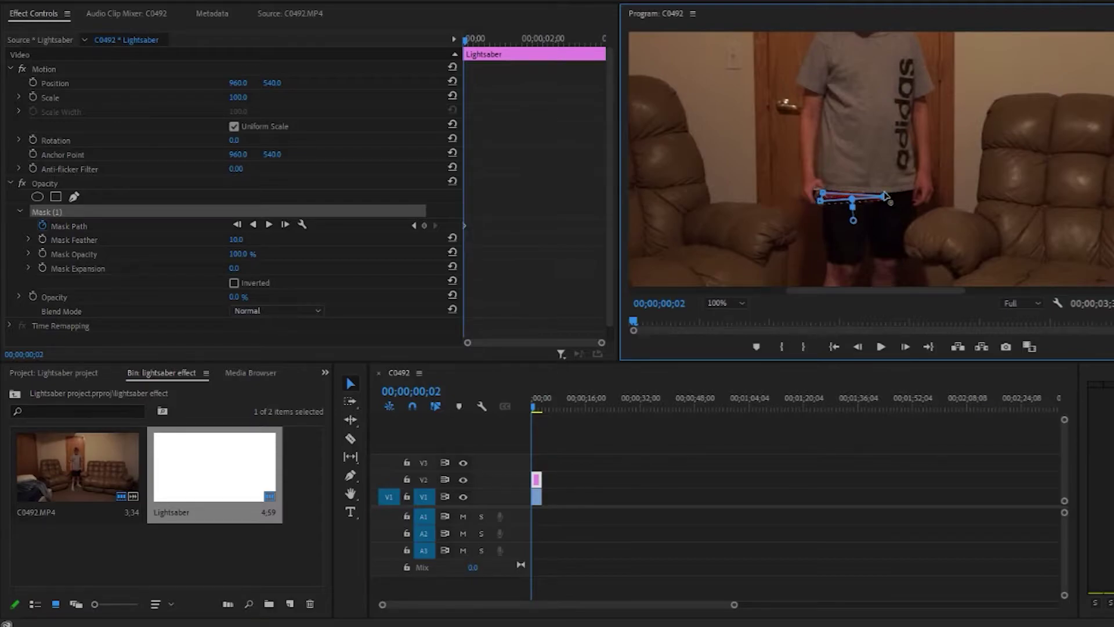
{"action": "key", "text": "Right"}
{"action": "key", "text": "Right"}
{"action": "key", "text": "Right"}
{"action": "key", "text": "Right"}
{"action": "key", "text": "Right"}
{"action": "key", "text": "Right"}
{"action": "key", "text": "Right"}
{"action": "key", "text": "Right"}
{"action": "key", "text": "Right"}
{"action": "key", "text": "Right"}
{"action": "key", "text": "Right"}
{"action": "key", "text": "Right"}
{"action": "key", "text": "Right"}
{"action": "left_click_drag", "start_coordinate": [886, 200], "coordinate": [888, 226]}
{"action": "key", "text": "Right"}
{"action": "key", "text": "Right"}
{"action": "key", "text": "Right"}
{"action": "key", "text": "Right"}
{"action": "key", "text": "Right"}
{"action": "key", "text": "Right"}
{"action": "key", "text": "Right"}
{"action": "key", "text": "Right"}
{"action": "key", "text": "Right"}
{"action": "key", "text": "Right"}
{"action": "key", "text": "Right"}
{"action": "key", "text": "Right"}
{"action": "key", "text": "Right"}
{"action": "key", "text": "Right"}
{"action": "key", "text": "Right"}
{"action": "key", "text": "Right"}
{"action": "key", "text": "Right"}
{"action": "key", "text": "Right"}
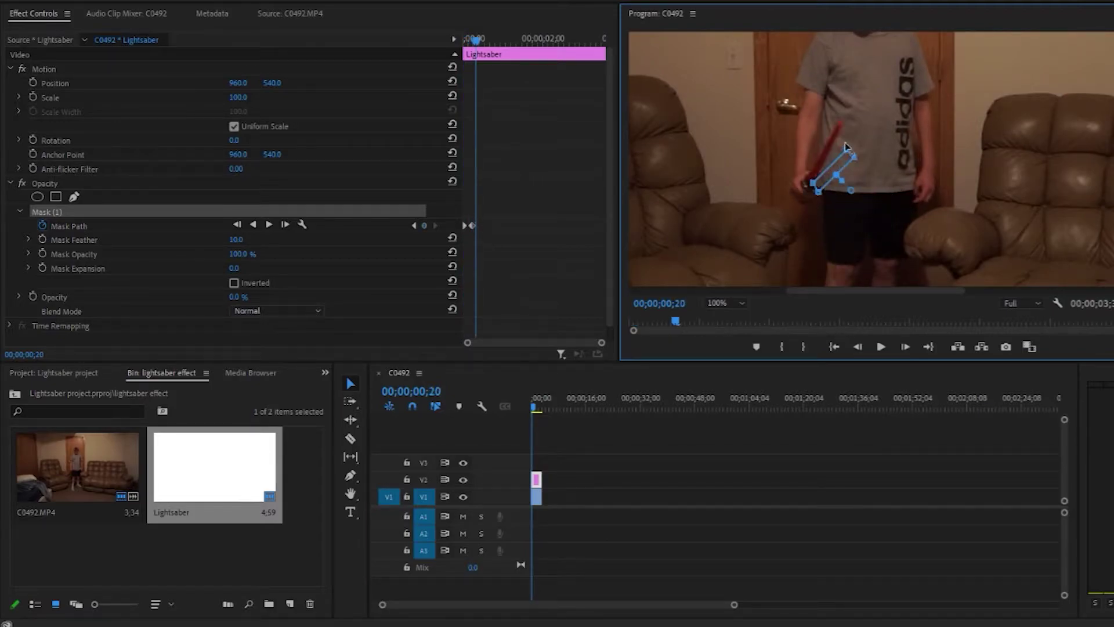
{"action": "left_click_drag", "start_coordinate": [824, 197], "coordinate": [810, 175]}
{"action": "key", "text": "Right"}
{"action": "key", "text": "Right"}
{"action": "key", "text": "Right"}
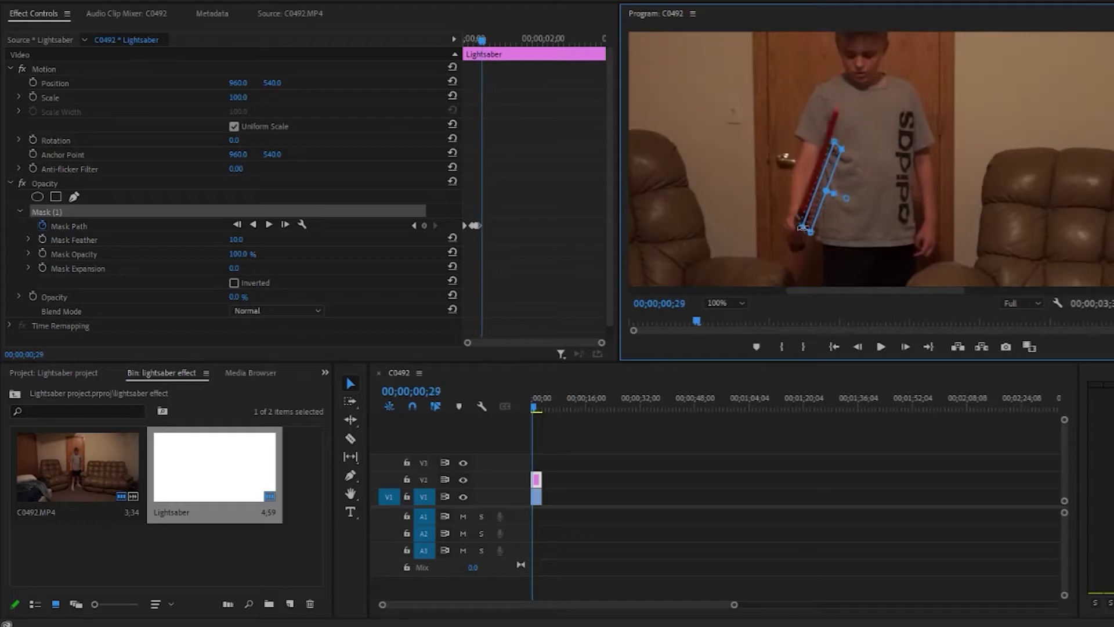
{"action": "left_click_drag", "start_coordinate": [836, 88], "coordinate": [844, 54]}
{"action": "left_click_drag", "start_coordinate": [810, 177], "coordinate": [806, 202]}
{"action": "key", "text": "Home"}
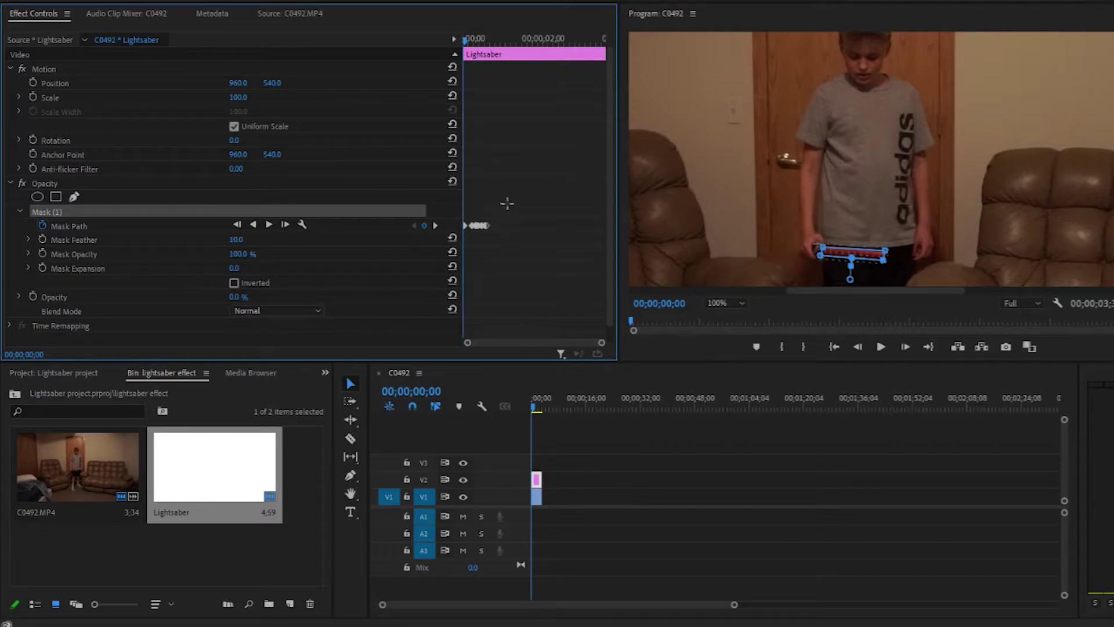
Step: Set the Lightsaber matte's opacity back to 100%
{"action": "left_click_drag", "start_coordinate": [507, 203], "coordinate": [527, 224]}
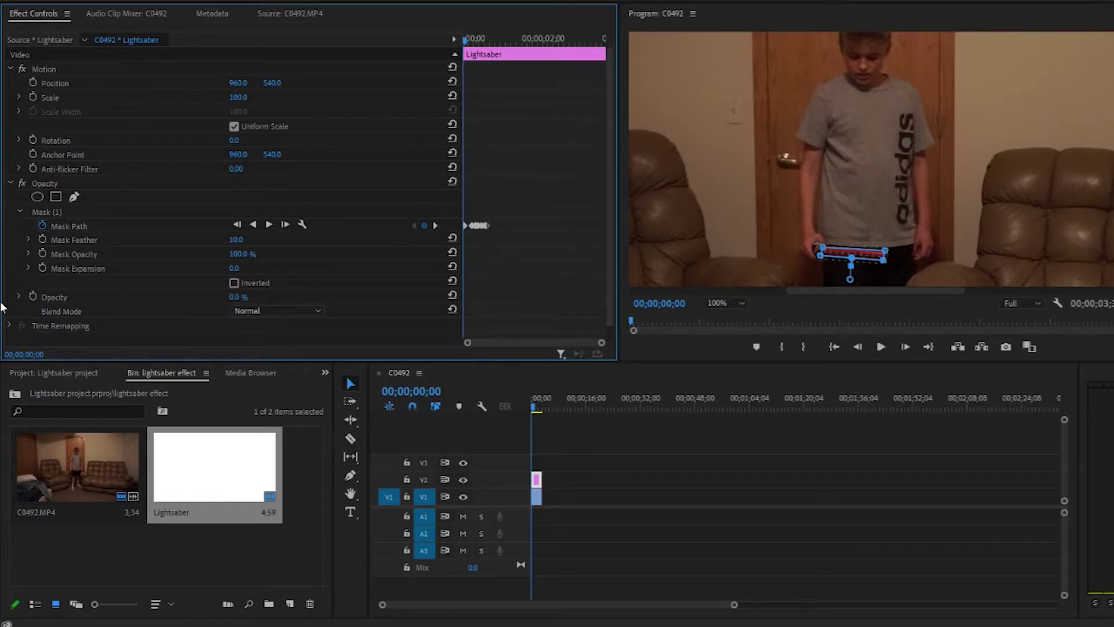
{"action": "left_click", "coordinate": [238, 297]}
{"action": "type", "text": "100"}
{"action": "key", "text": "Return"}
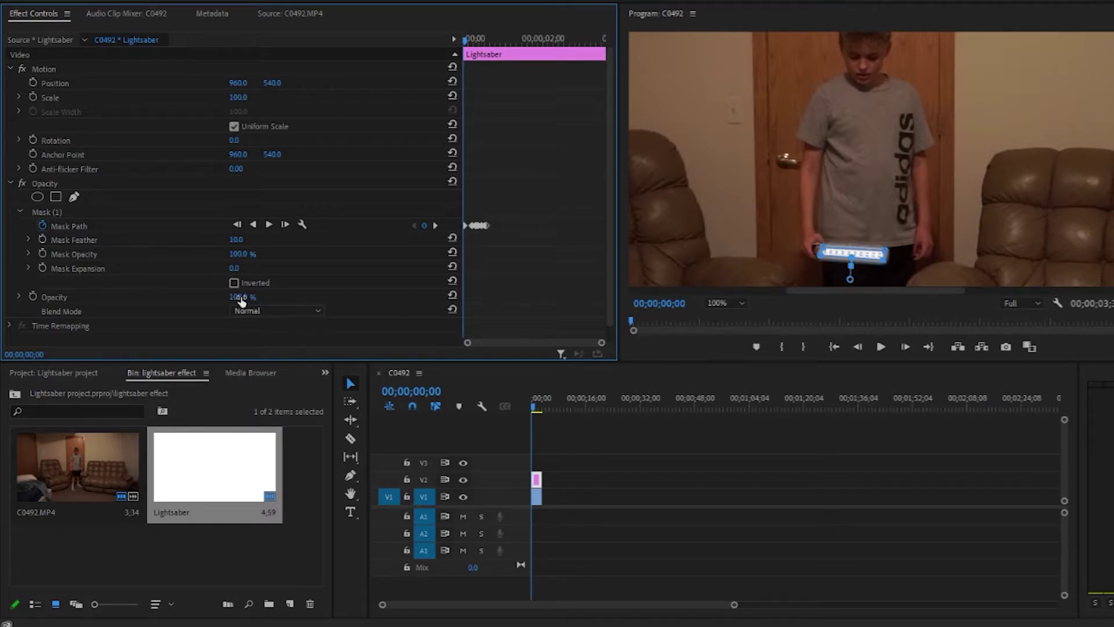
Step: Preview the white blade playback from the start, then reselect the Lightsaber clip on V2
{"action": "left_click", "coordinate": [679, 421]}
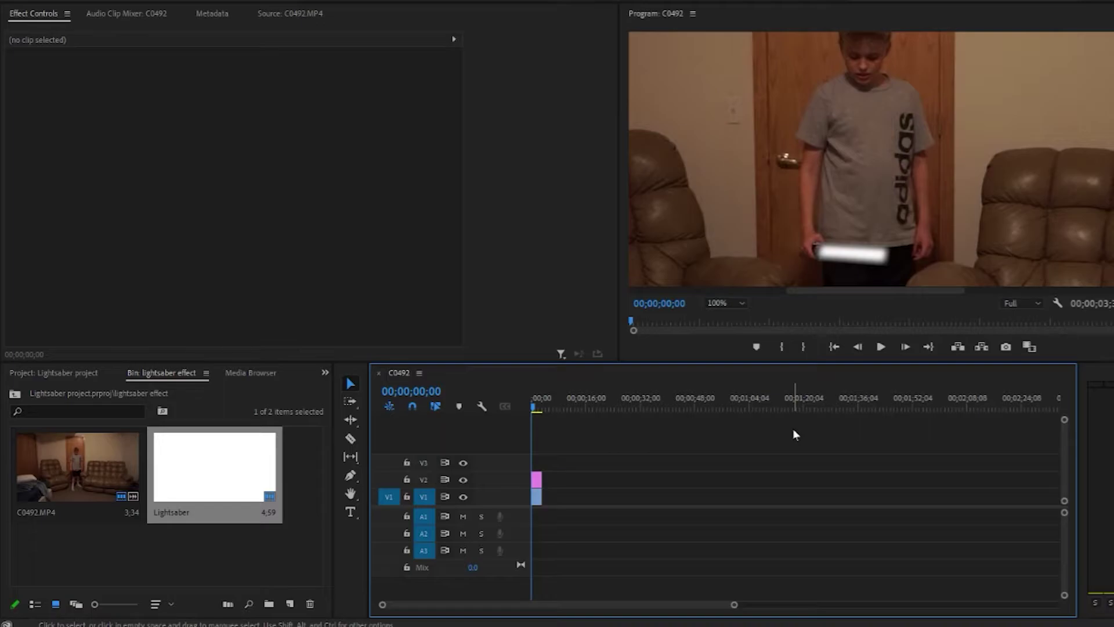
{"action": "key", "text": "space"}
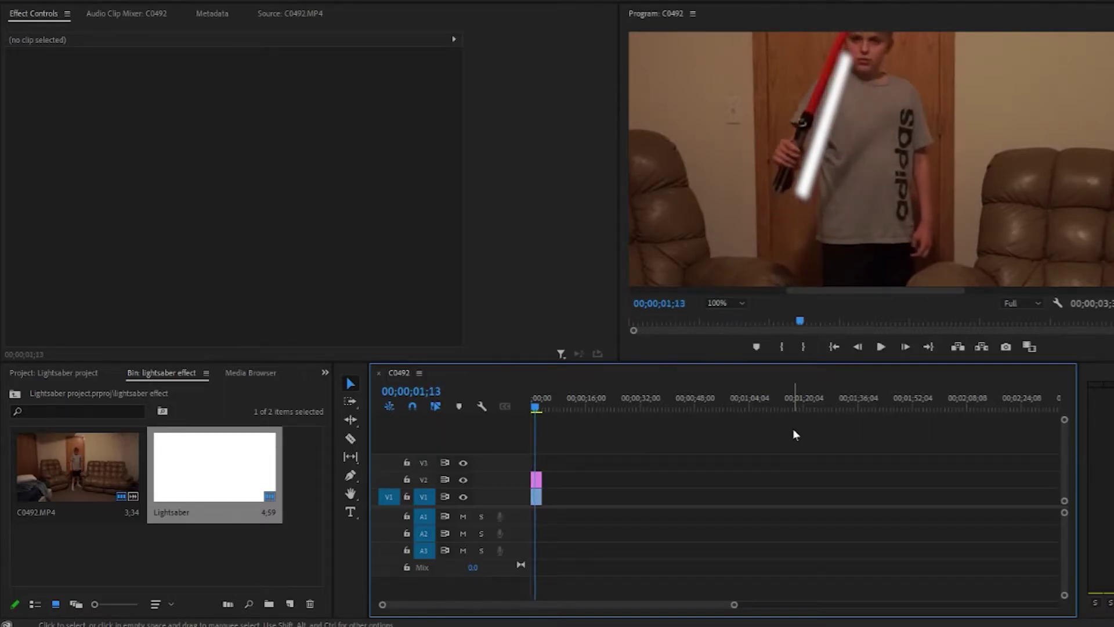
{"action": "left_click", "coordinate": [532, 405]}
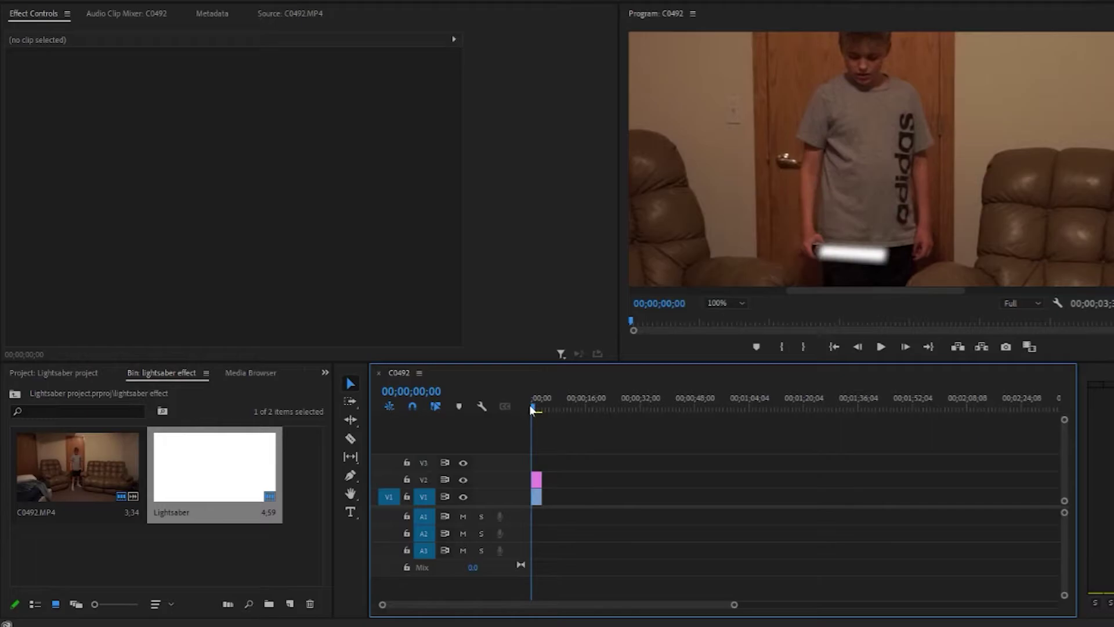
{"action": "left_click_drag", "start_coordinate": [529, 405], "coordinate": [521, 408]}
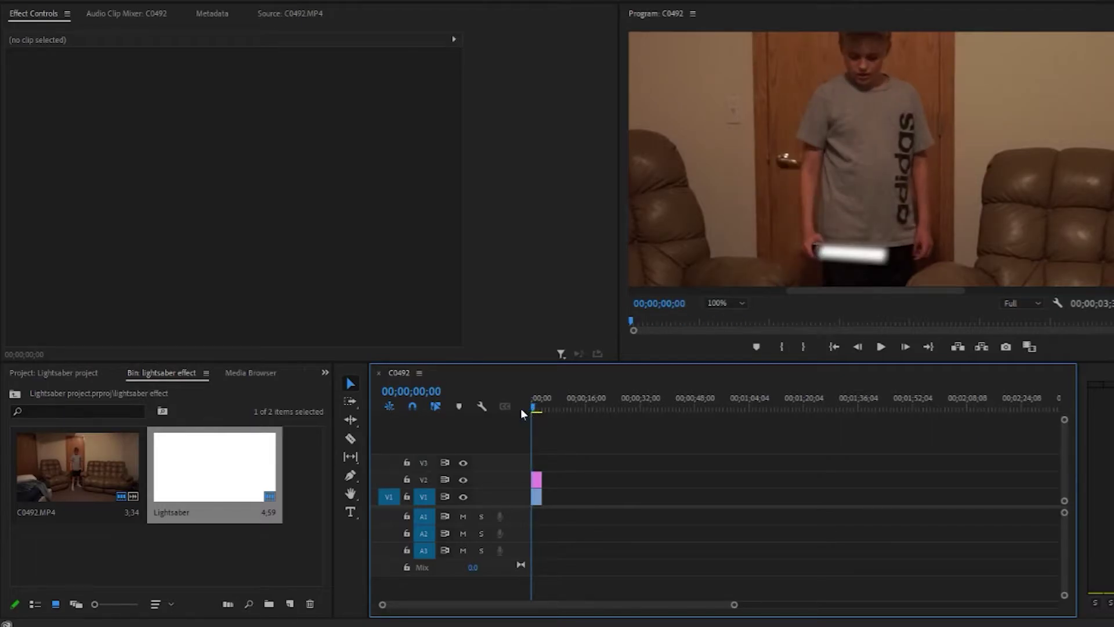
{"action": "left_click", "coordinate": [536, 479]}
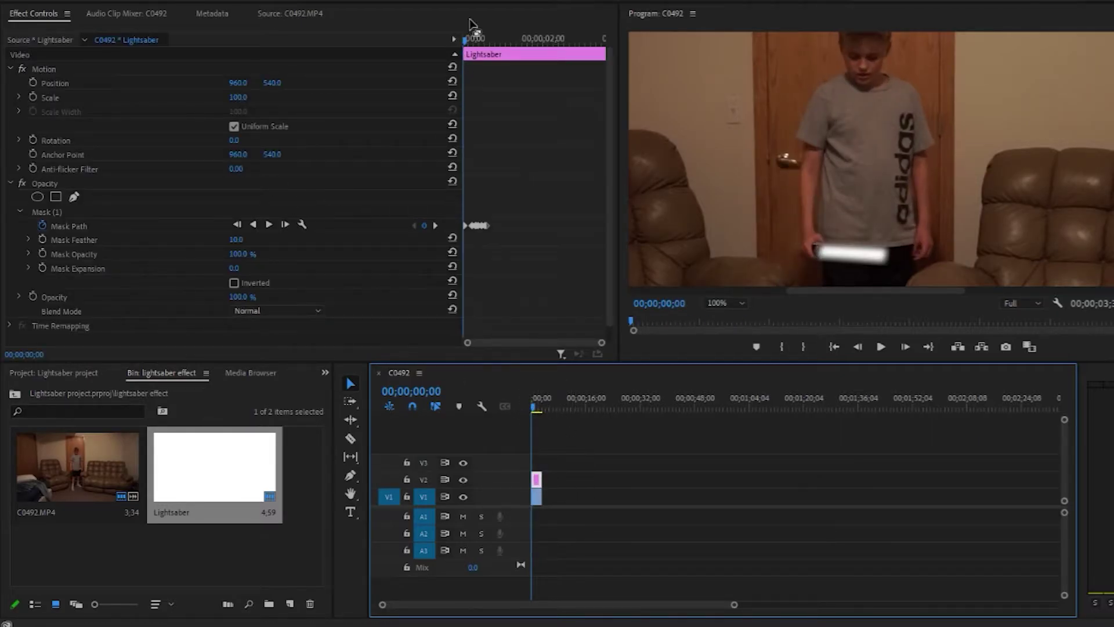
{"action": "left_click_drag", "start_coordinate": [470, 38], "coordinate": [486, 46]}
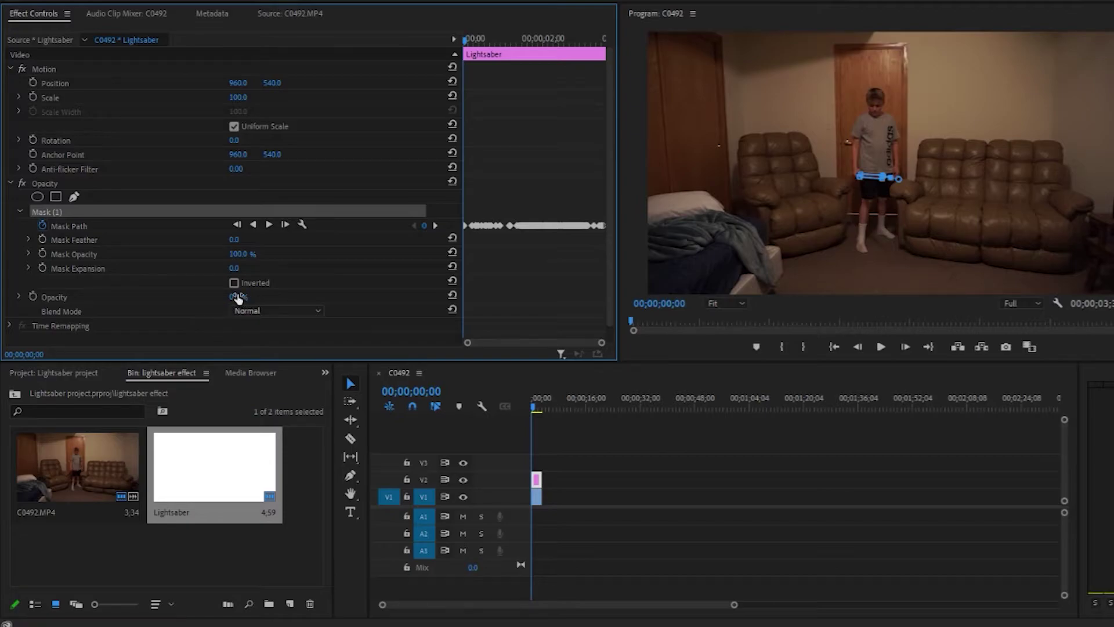
{"action": "left_click", "coordinate": [570, 428]}
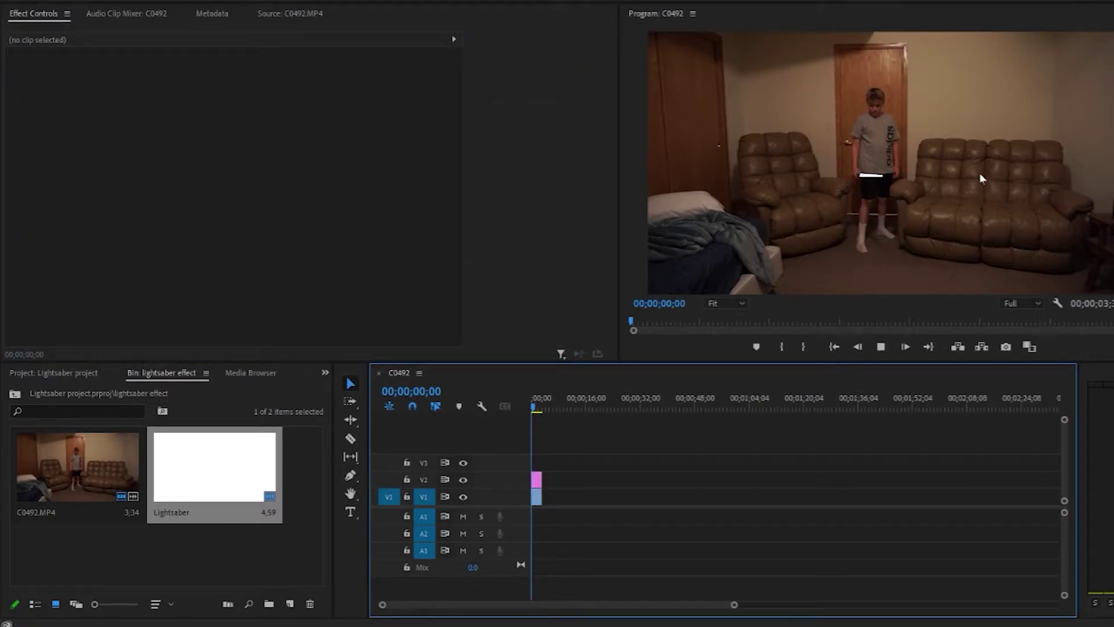
{"action": "key", "text": "space"}
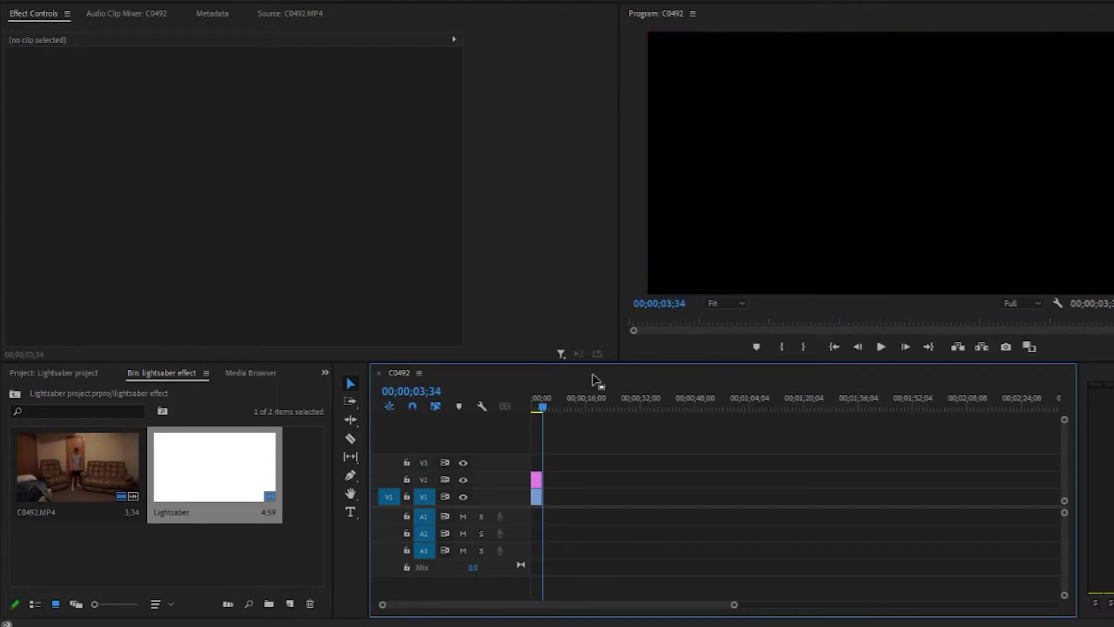
Step: Return to the first frame, reselect the Lightsaber clip and edit its Mask Feather value
{"action": "left_click_drag", "start_coordinate": [543, 406], "coordinate": [518, 408]}
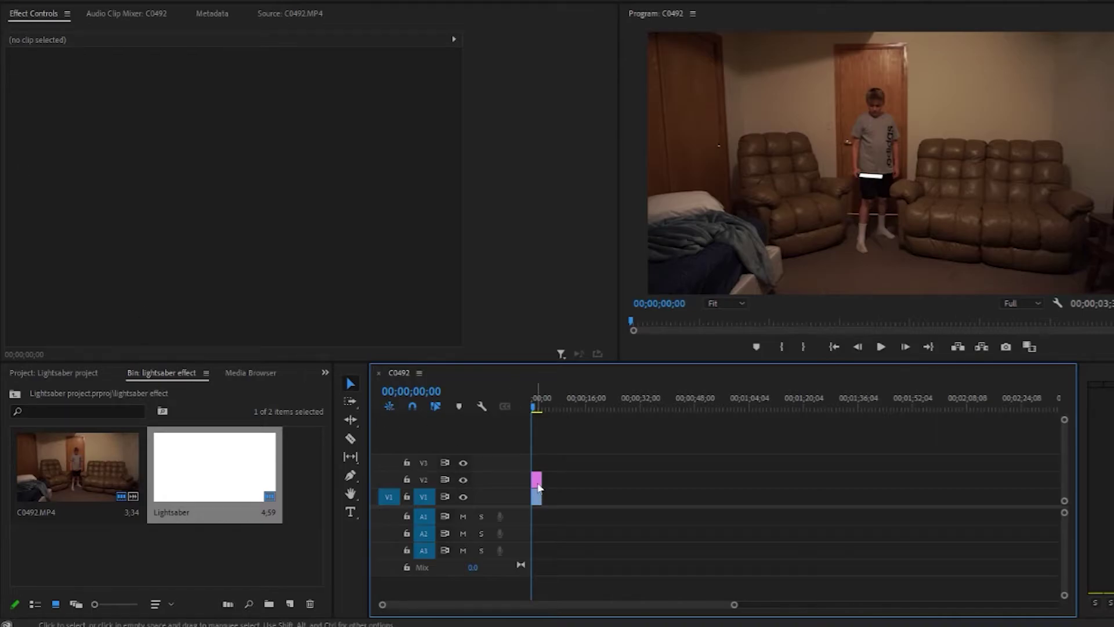
{"action": "left_click", "coordinate": [536, 481]}
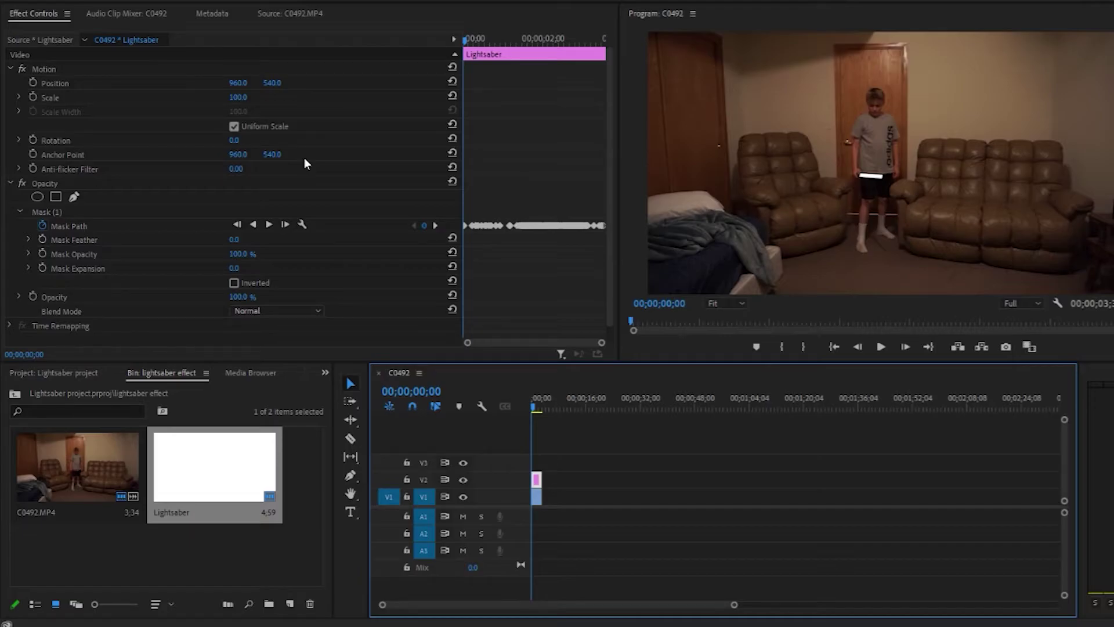
{"action": "left_click", "coordinate": [234, 241]}
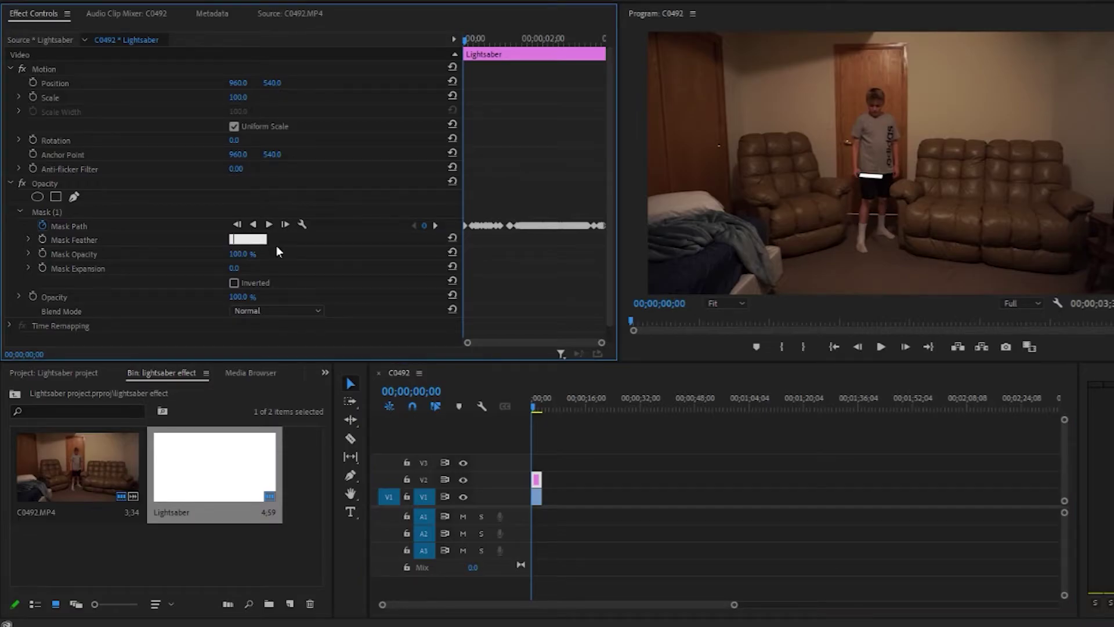
Step: Give the original matte a mask feather of 10 and a duplicate on V3 a feather of 20
{"action": "type", "text": "10"}
{"action": "left_click", "coordinate": [593, 437]}
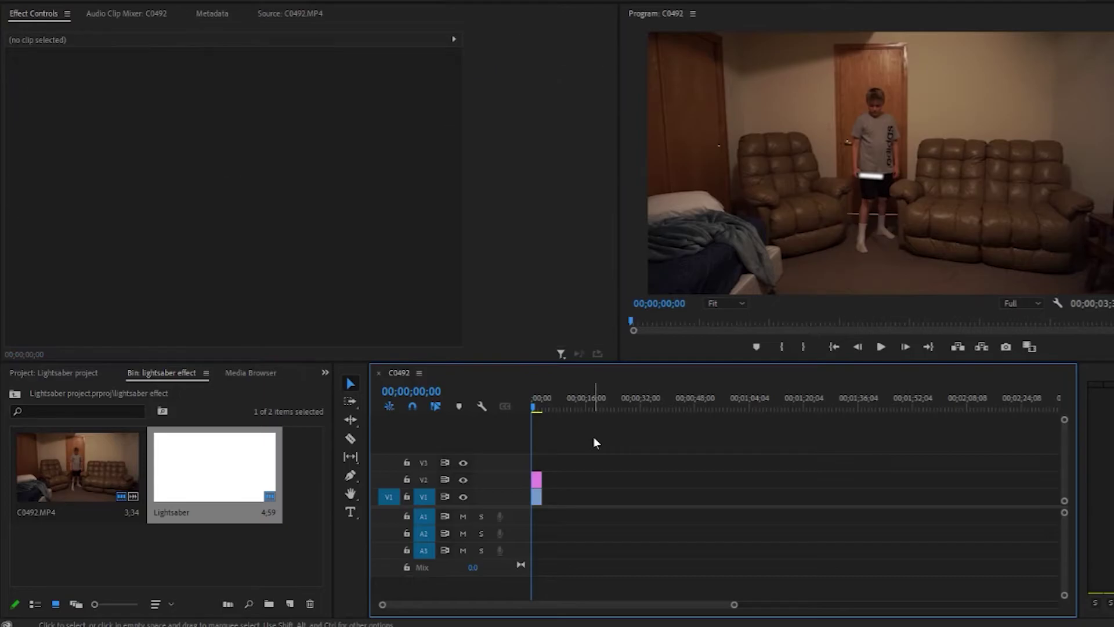
{"action": "left_click", "coordinate": [536, 482]}
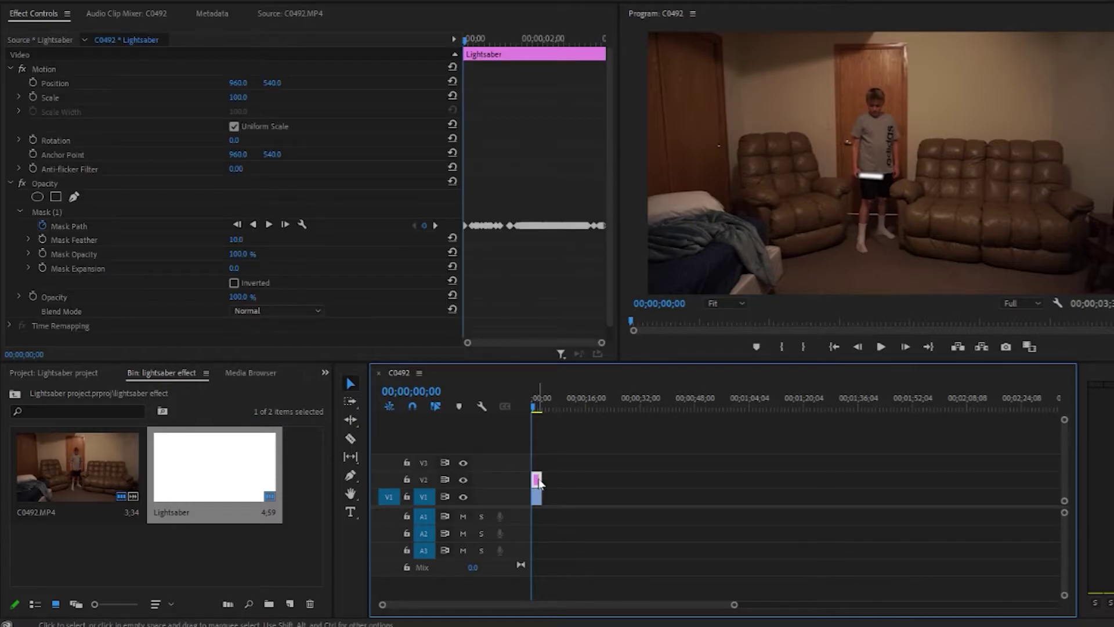
{"action": "left_click_drag", "start_coordinate": [536, 482], "coordinate": [536, 462]}
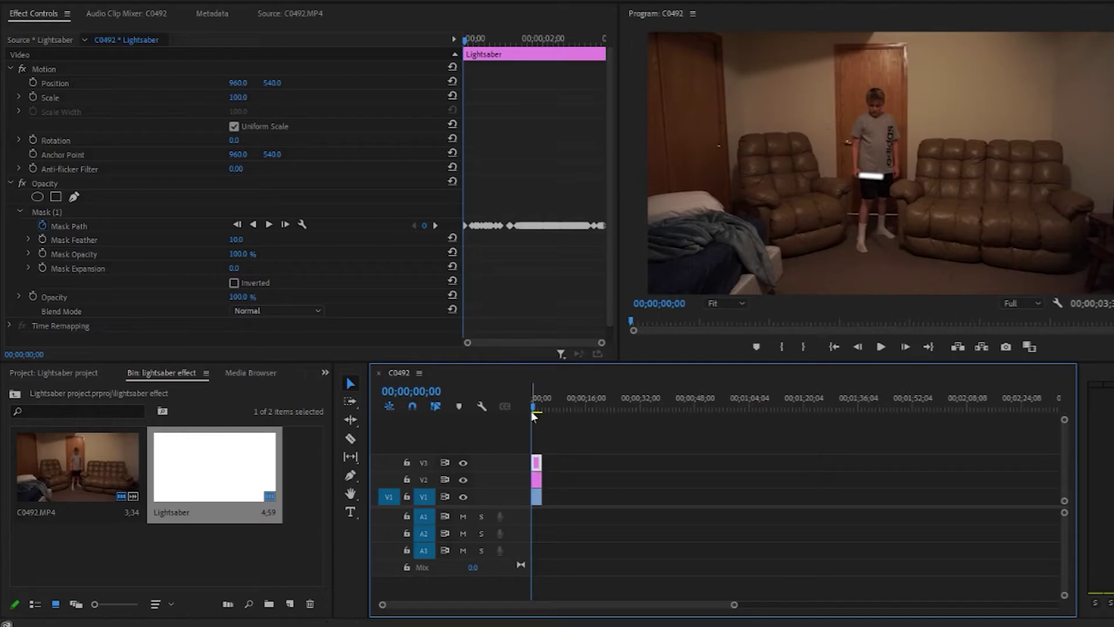
{"action": "left_click", "coordinate": [235, 239]}
{"action": "type", "text": "20"}
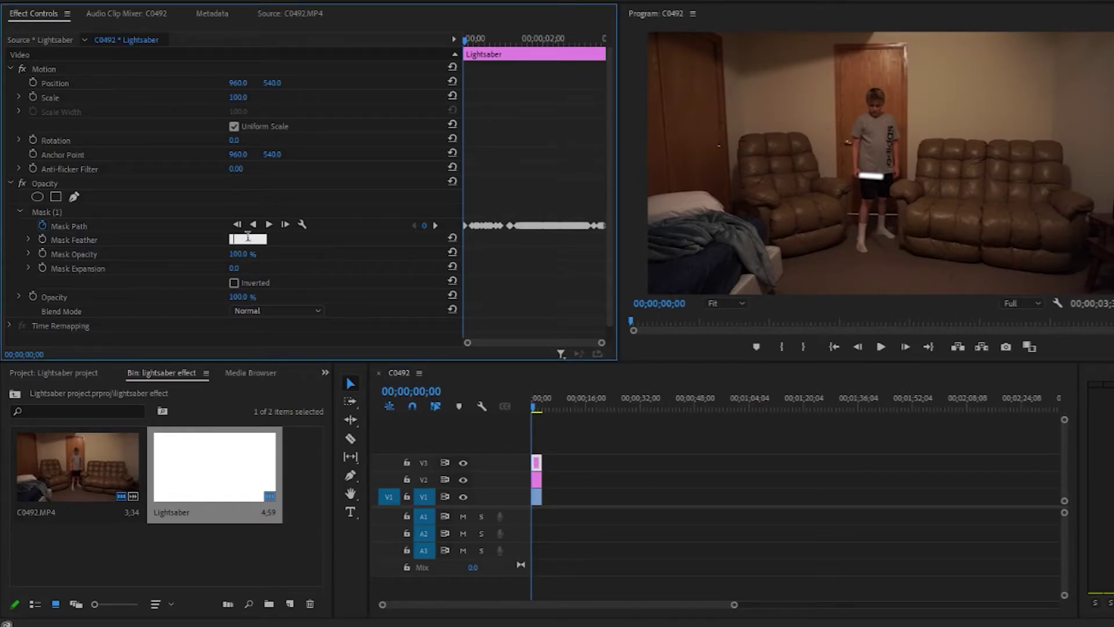
{"action": "key", "text": "Return"}
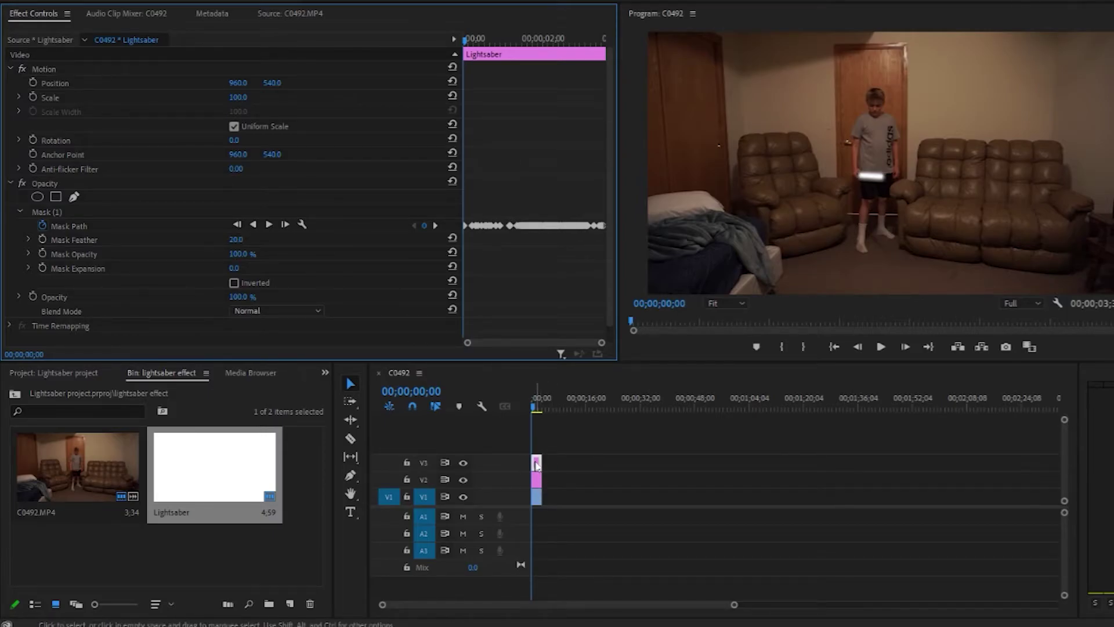
Step: Duplicate the matte onto a new V4 track with a mask feather of 40
{"action": "left_click_drag", "start_coordinate": [536, 464], "coordinate": [536, 445]}
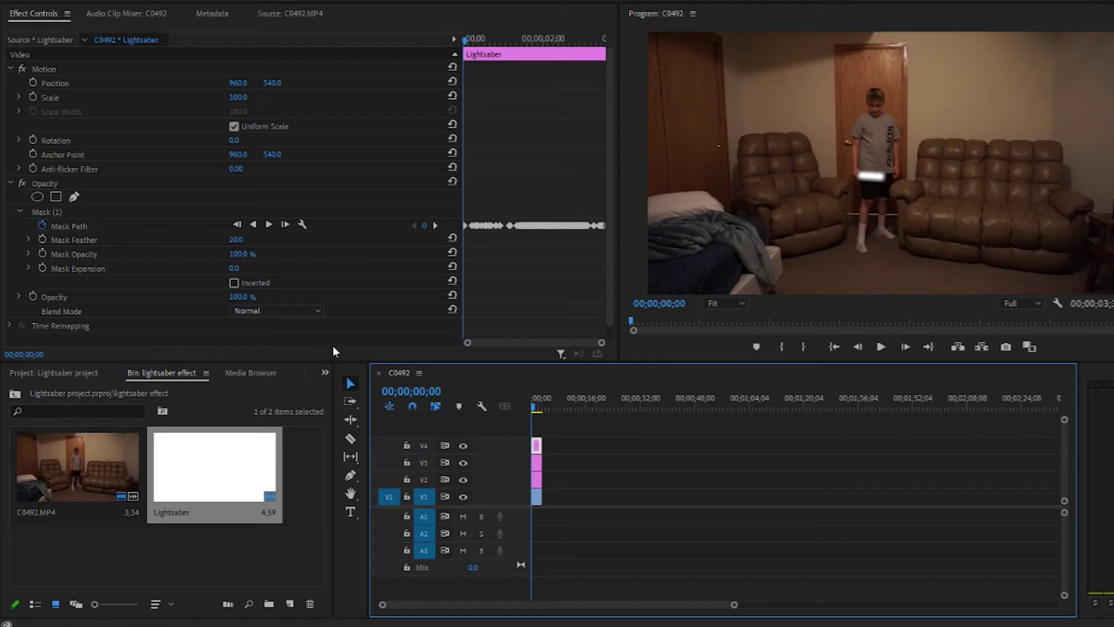
{"action": "left_click", "coordinate": [235, 240]}
{"action": "type", "text": "40"}
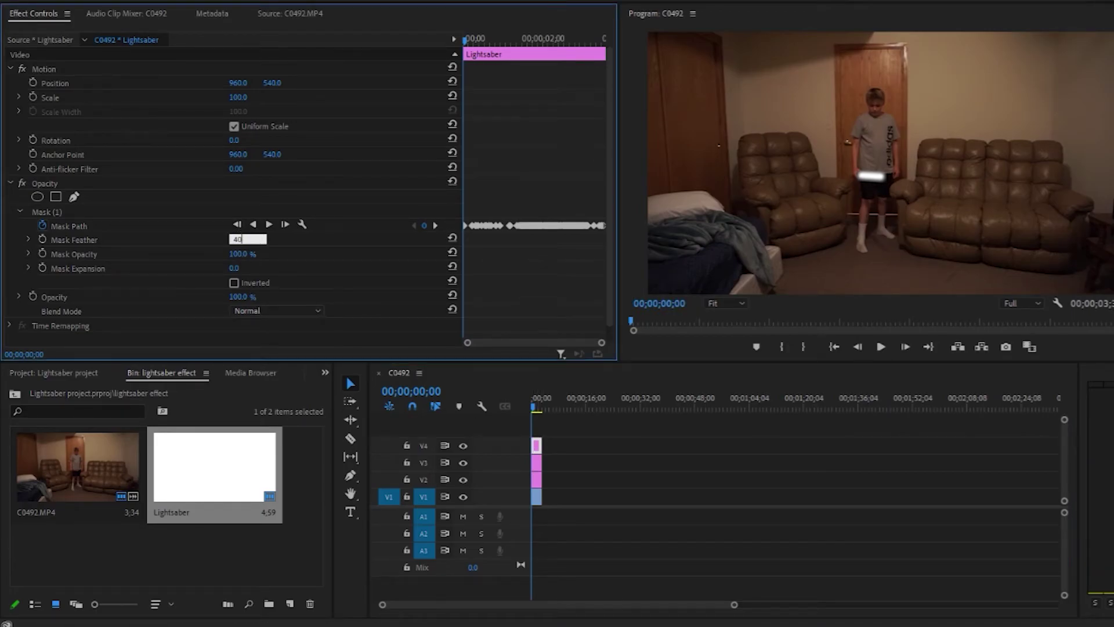
{"action": "key", "text": "Return"}
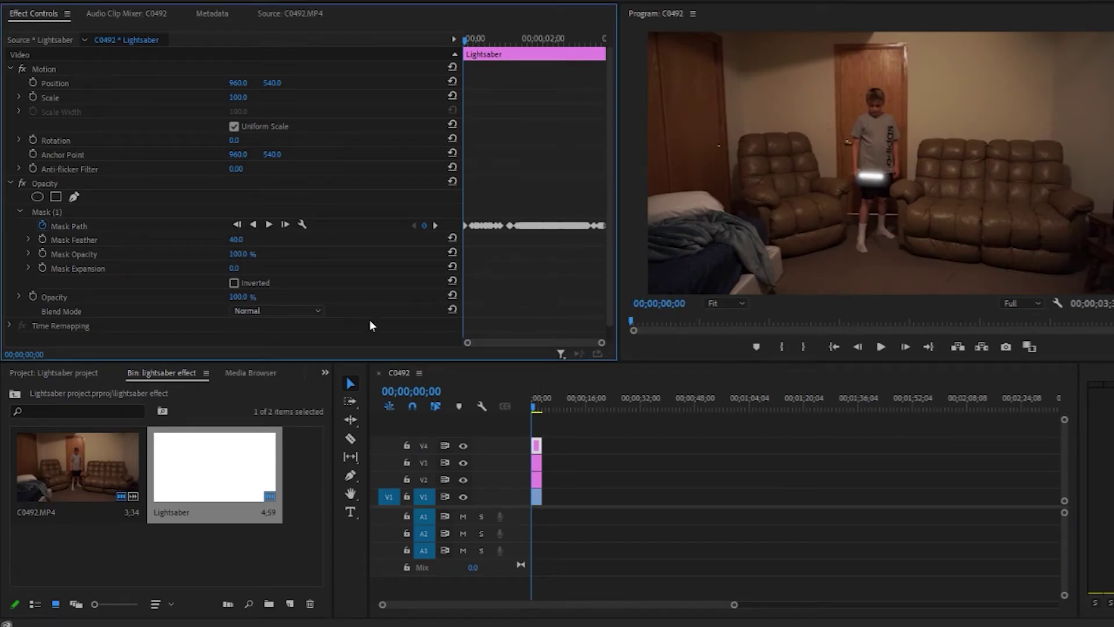
Step: Duplicate the matte onto V5, check the copies' feathers and preview the stacked glow
{"action": "left_click_drag", "start_coordinate": [536, 445], "coordinate": [538, 437]}
{"action": "left_click", "coordinate": [536, 479]}
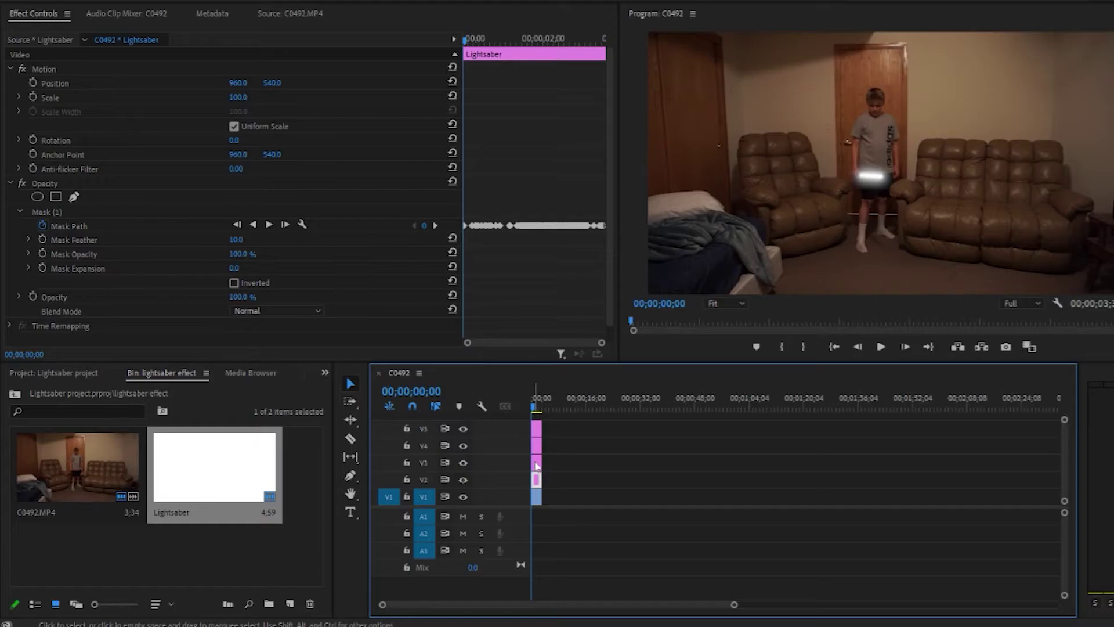
{"action": "left_click", "coordinate": [537, 446]}
{"action": "left_click", "coordinate": [537, 430]}
{"action": "key", "text": "space"}
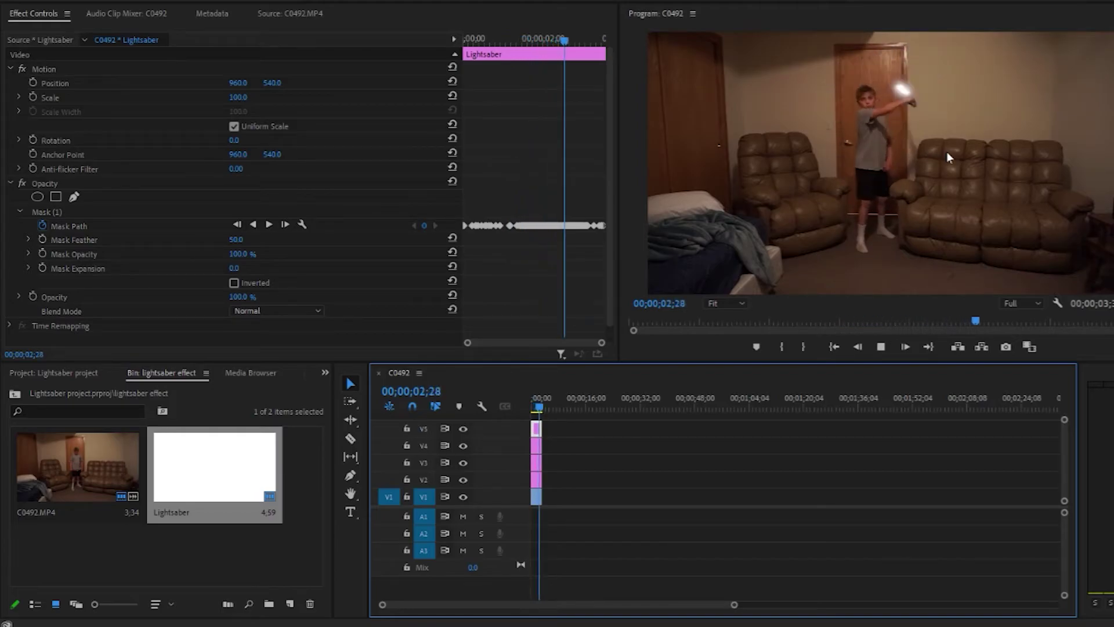
{"action": "key", "text": "space"}
{"action": "left_click_drag", "start_coordinate": [541, 406], "coordinate": [479, 407]}
{"action": "left_click", "coordinate": [537, 481]}
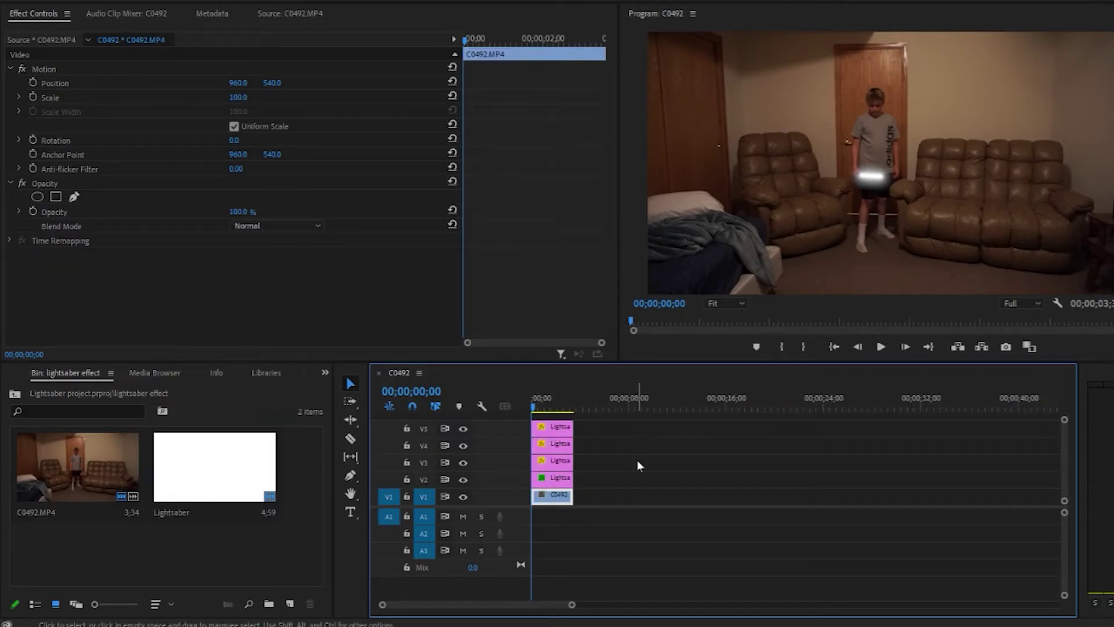
Step: Nest the V4 and V5 matte copies into a sequence named 'Light saber color'
{"action": "left_click", "coordinate": [644, 499]}
{"action": "left_click", "coordinate": [556, 446]}
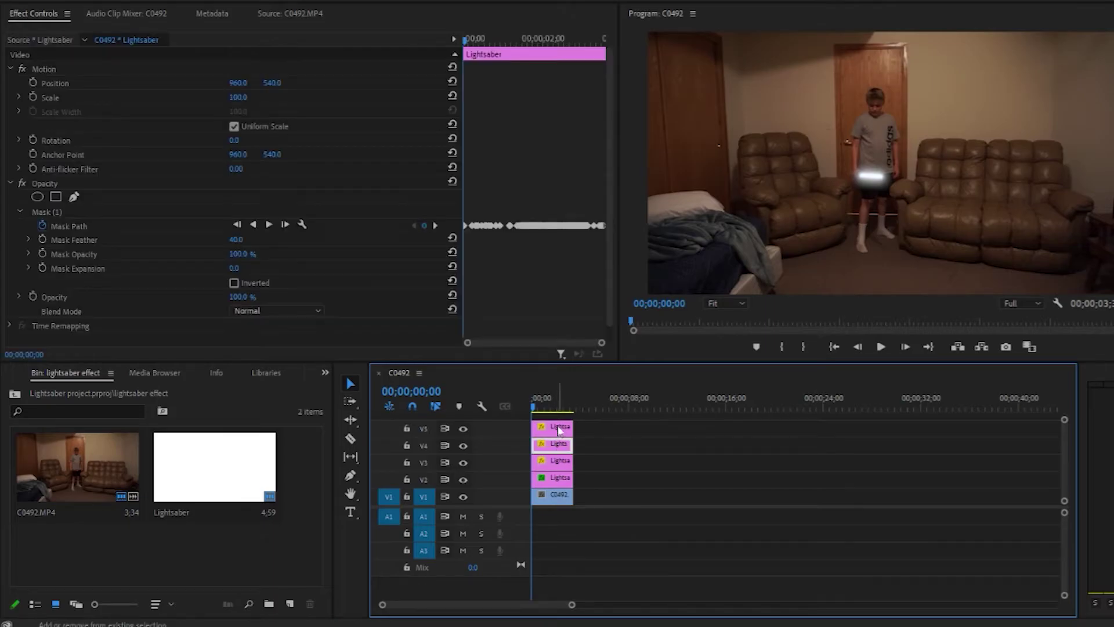
{"action": "left_click", "coordinate": [560, 429], "text": "shift"}
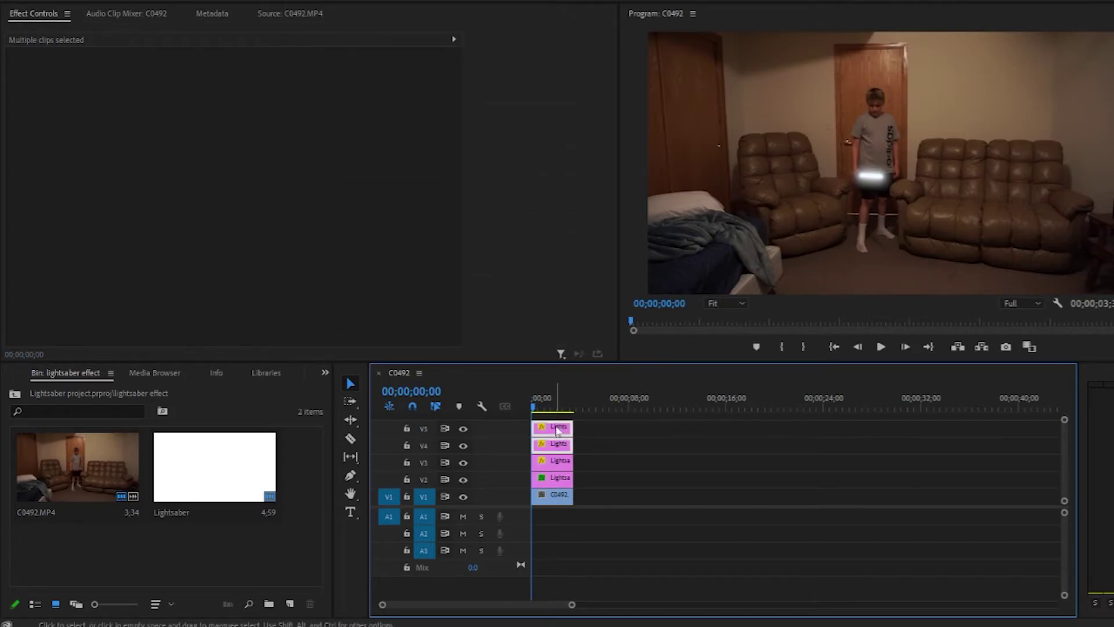
{"action": "right_click", "coordinate": [556, 425]}
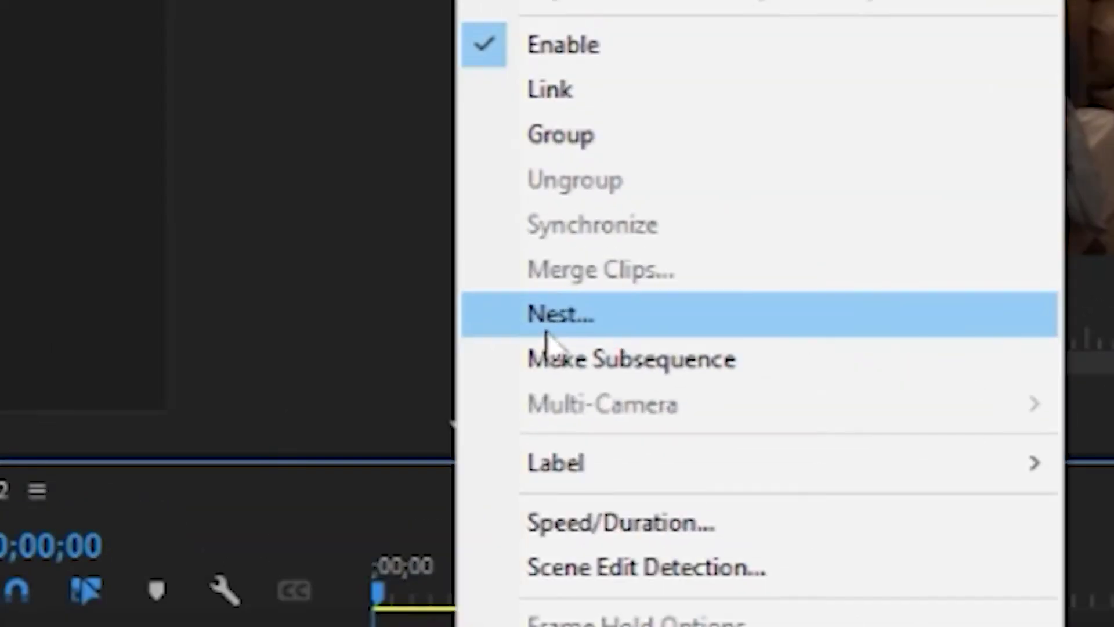
{"action": "left_click", "coordinate": [587, 316]}
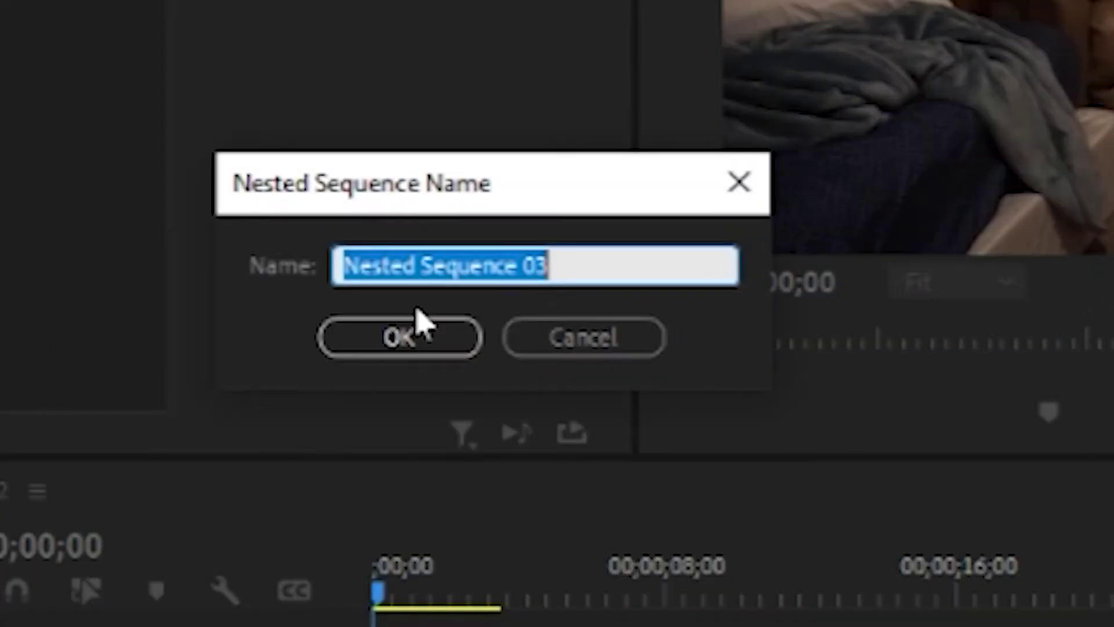
{"action": "key", "text": "BackSpace"}
{"action": "type", "text": "Lig"}
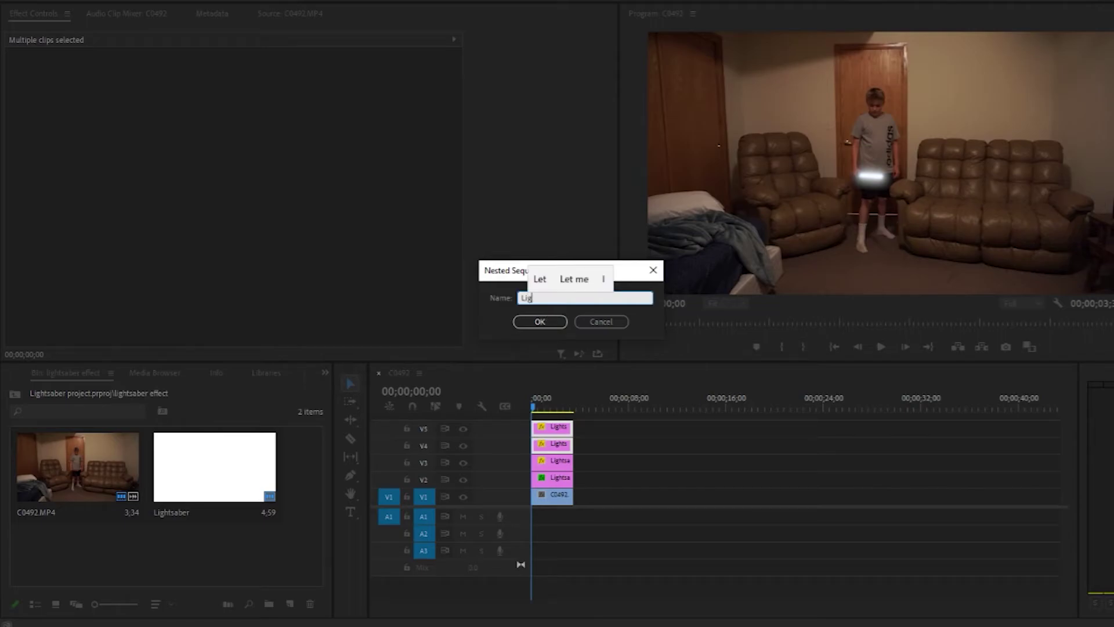
{"action": "type", "text": "ht "}
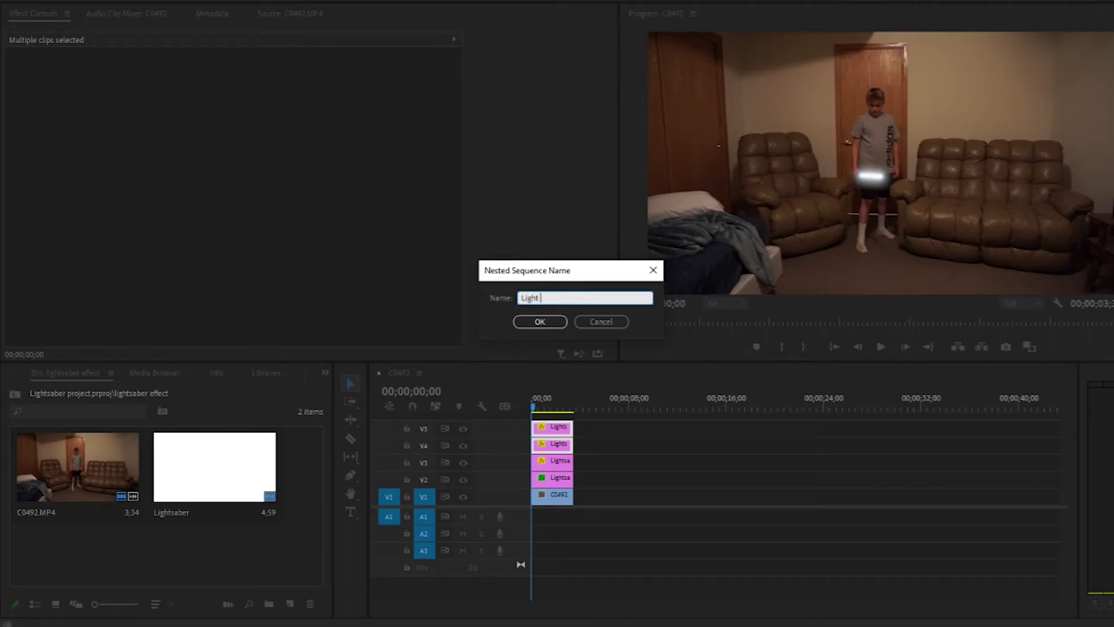
{"action": "type", "text": "saber color"}
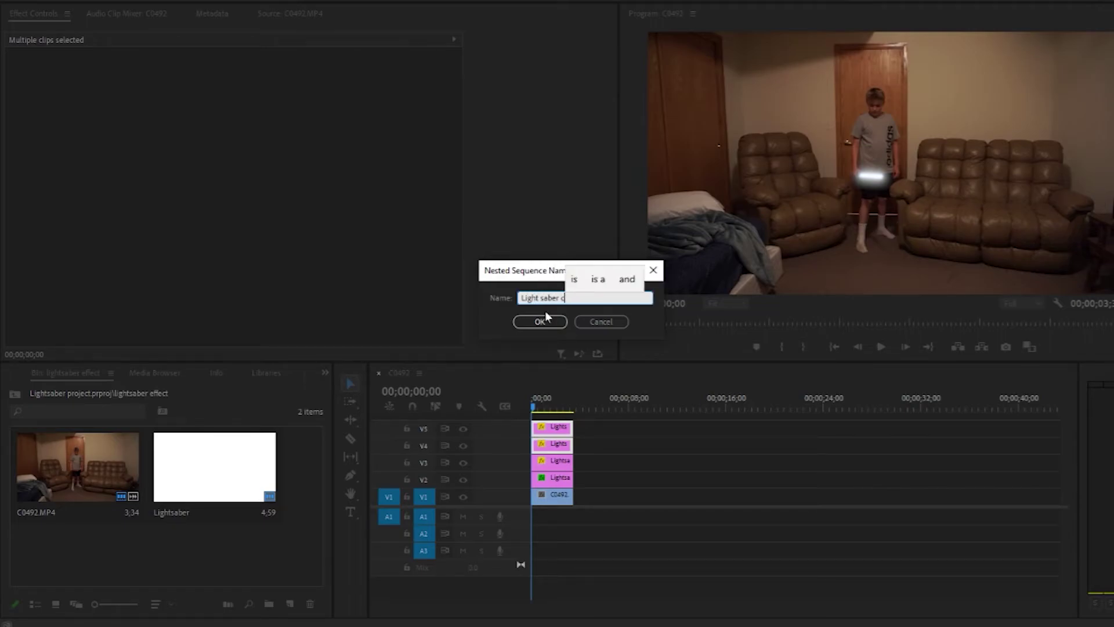
{"action": "left_click", "coordinate": [540, 321]}
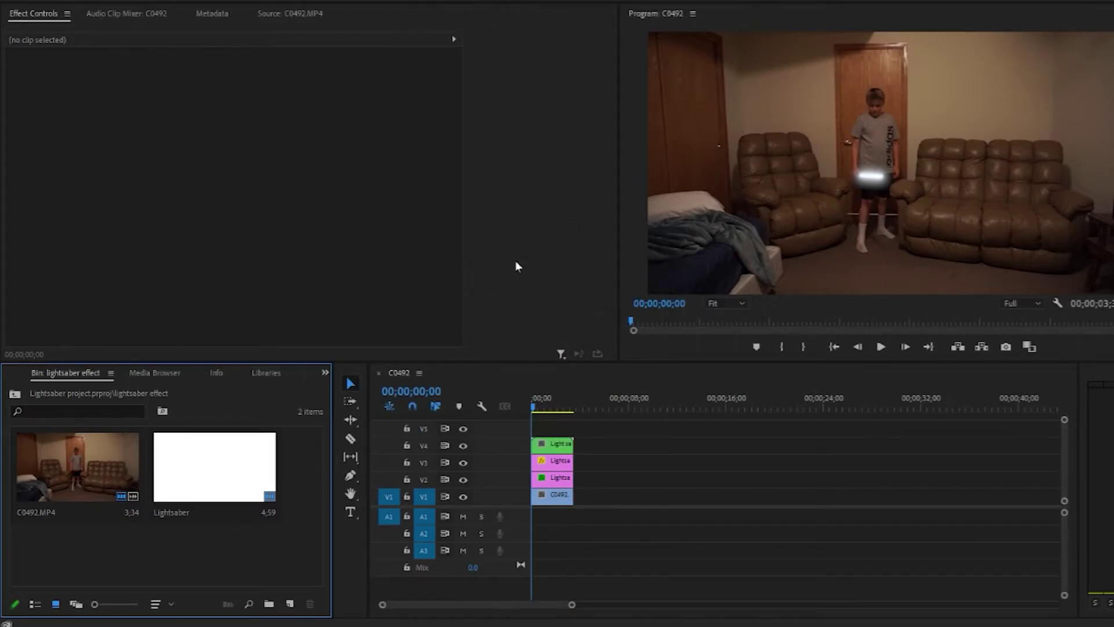
Step: In the Color workspace, push the nested clip's Temperature to its coldest and raise Exposure
{"action": "left_click", "coordinate": [552, 444]}
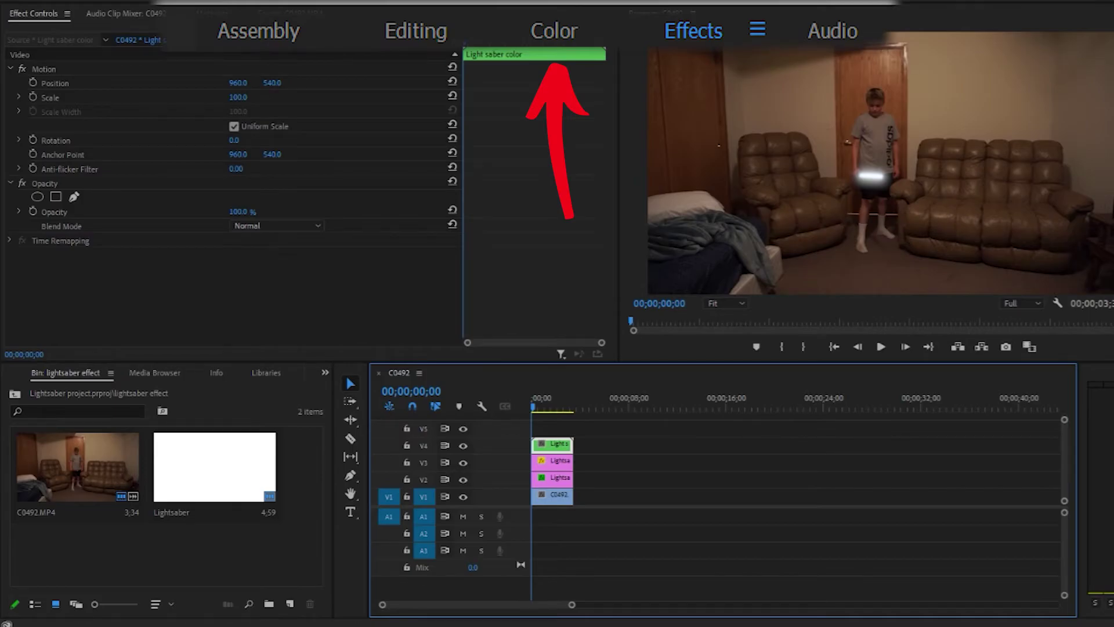
{"action": "key", "text": "alt+shift+3"}
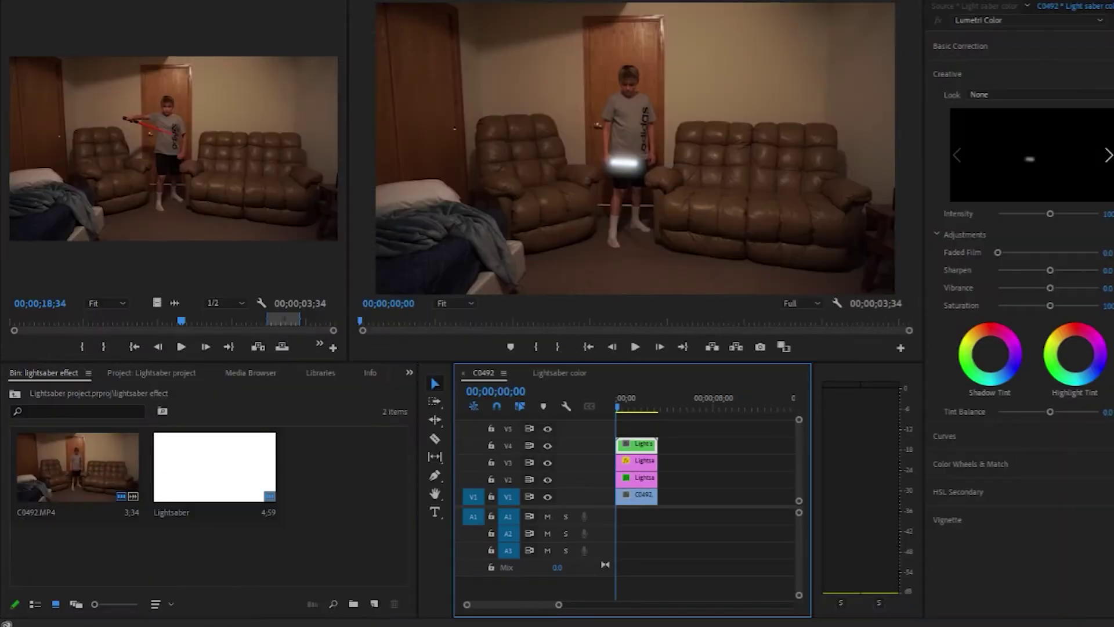
{"action": "left_click", "coordinate": [966, 50]}
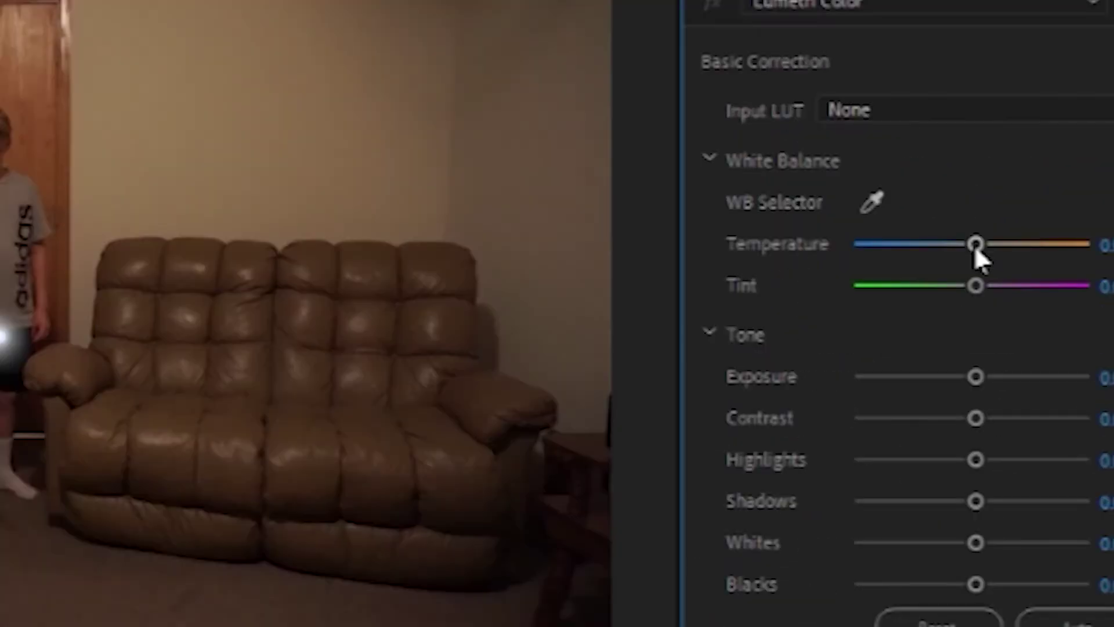
{"action": "left_click_drag", "start_coordinate": [1049, 124], "coordinate": [1028, 126]}
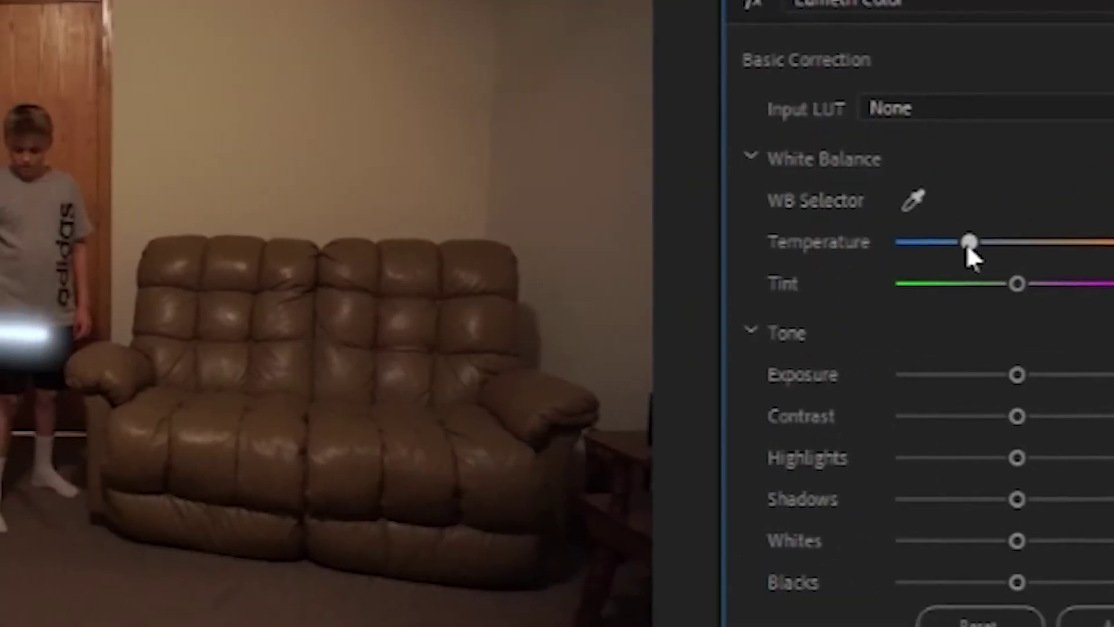
{"action": "left_click_drag", "start_coordinate": [966, 242], "coordinate": [833, 241]}
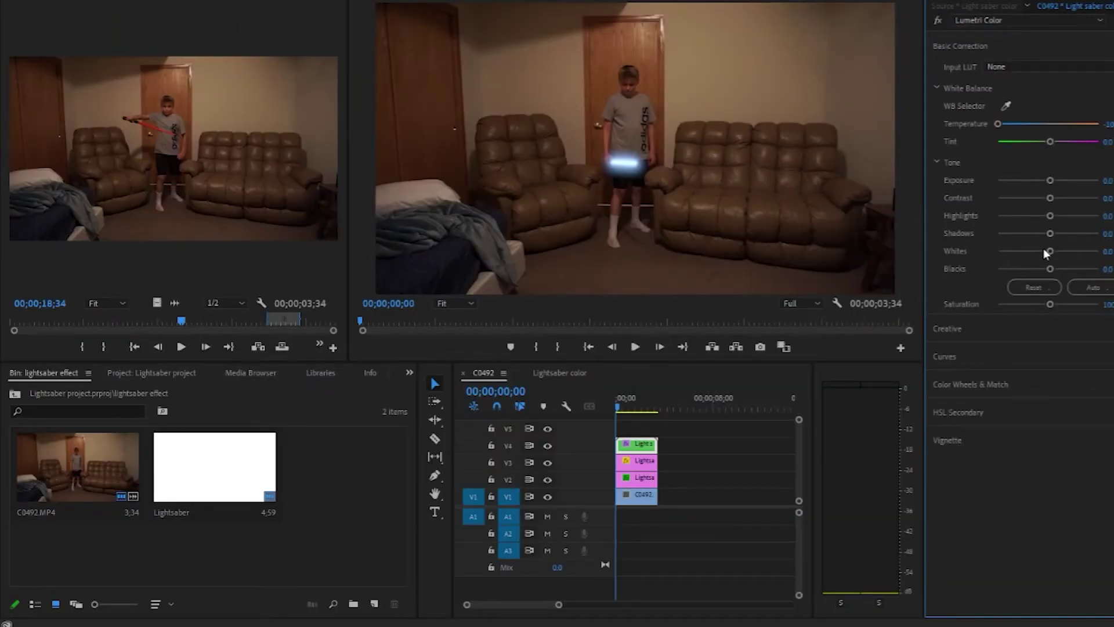
{"action": "mouse_move", "coordinate": [1050, 181]}
{"action": "left_mouse_down"}
{"action": "mouse_move", "coordinate": [994, 180]}
{"action": "mouse_move", "coordinate": [1065, 181]}
{"action": "mouse_move", "coordinate": [1063, 191]}
{"action": "left_mouse_up"}
Step: Lower the Highlights wheel brightness slightly and view the frame with the raised saber
{"action": "left_click", "coordinate": [982, 387]}
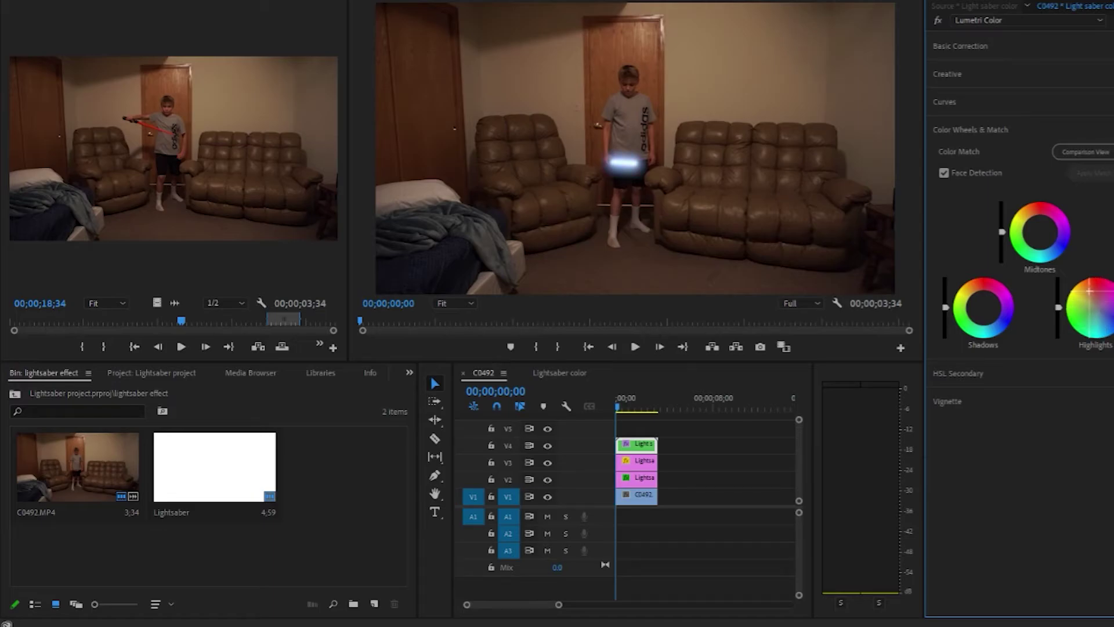
{"action": "left_click_drag", "start_coordinate": [1058, 307], "coordinate": [1058, 312]}
{"action": "left_click_drag", "start_coordinate": [618, 407], "coordinate": [631, 410]}
Step: Browse Lumetri Curves and Creative, then trial full-warm Temperature (orange) and full Tint (purple)
{"action": "left_click", "coordinate": [1090, 290]}
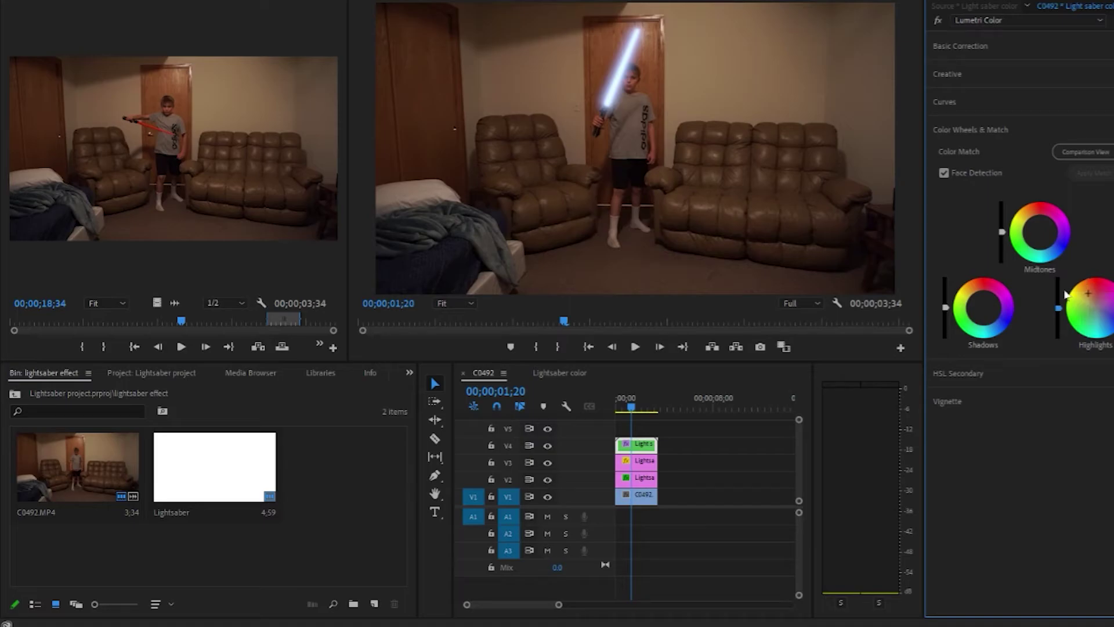
{"action": "left_click", "coordinate": [965, 98]}
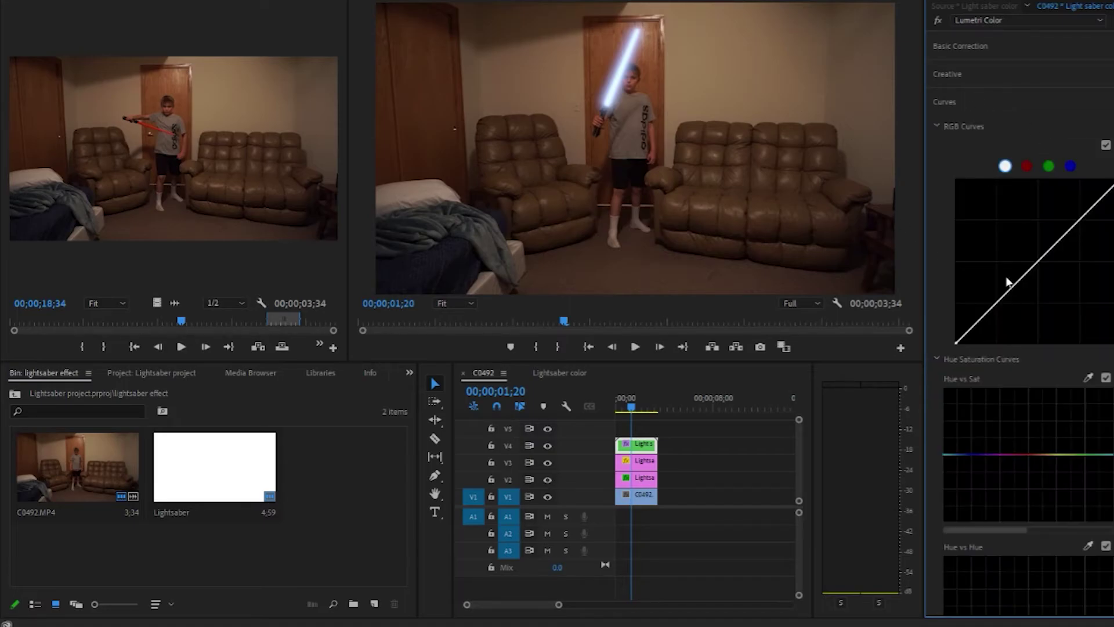
{"action": "left_click", "coordinate": [977, 76]}
{"action": "left_click", "coordinate": [965, 51]}
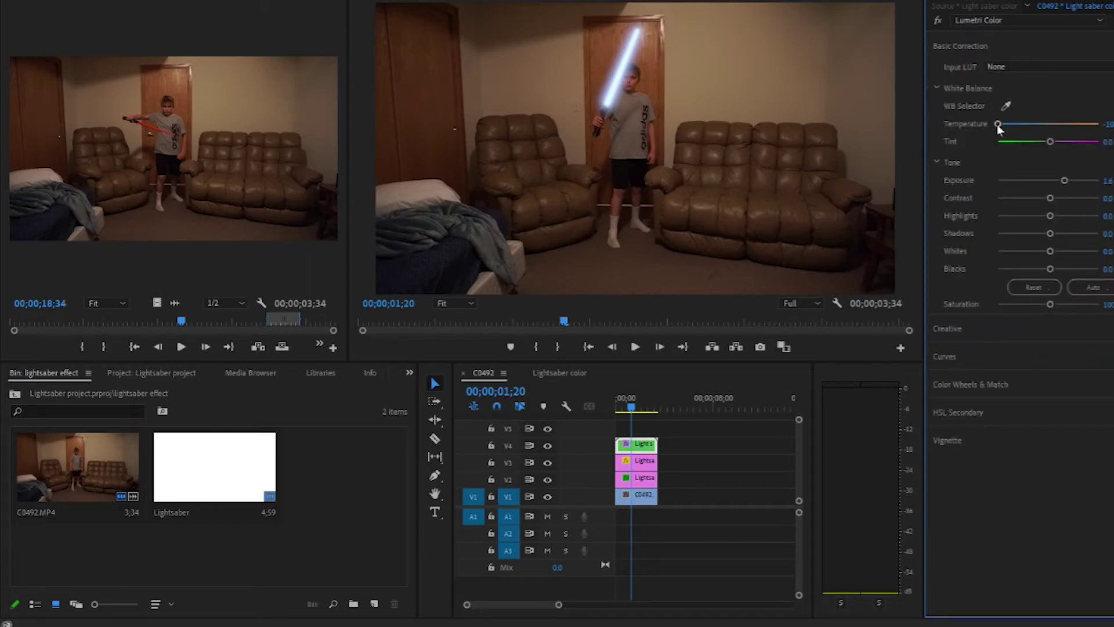
{"action": "left_click_drag", "start_coordinate": [997, 124], "coordinate": [986, 180]}
{"action": "mouse_move", "coordinate": [1053, 144]}
{"action": "left_mouse_down"}
{"action": "mouse_move", "coordinate": [1110, 147]}
{"action": "mouse_move", "coordinate": [1046, 156]}
{"action": "left_mouse_up"}
{"action": "left_click", "coordinate": [628, 406]}
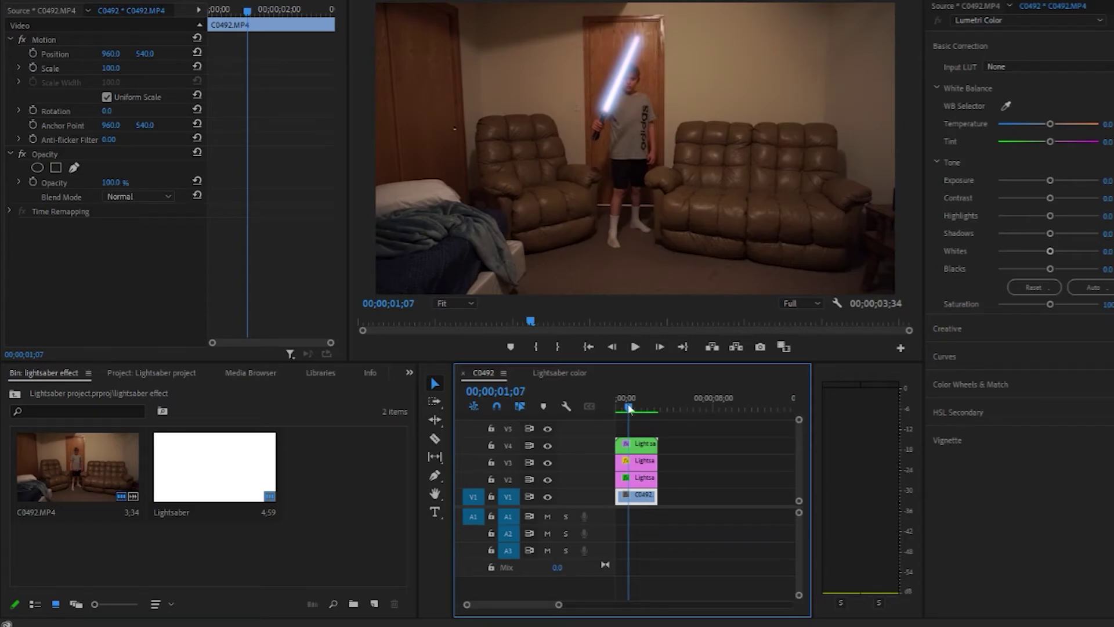
{"action": "mouse_move", "coordinate": [629, 406]}
{"action": "left_mouse_down"}
{"action": "mouse_move", "coordinate": [658, 409]}
{"action": "mouse_move", "coordinate": [642, 409]}
{"action": "left_mouse_up"}
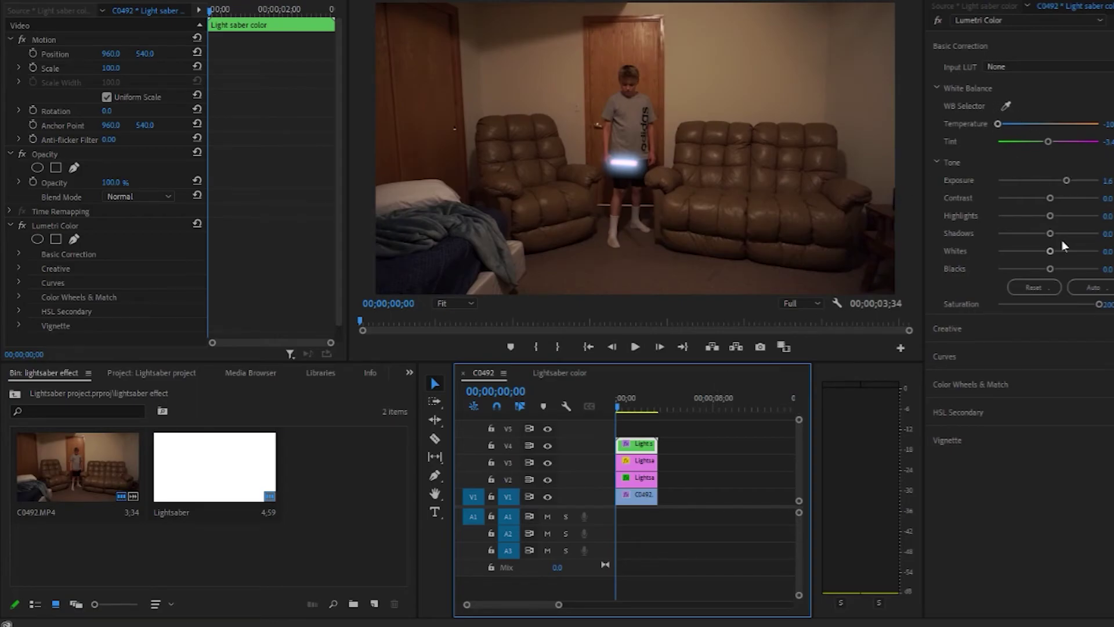
{"action": "left_click", "coordinate": [691, 427]}
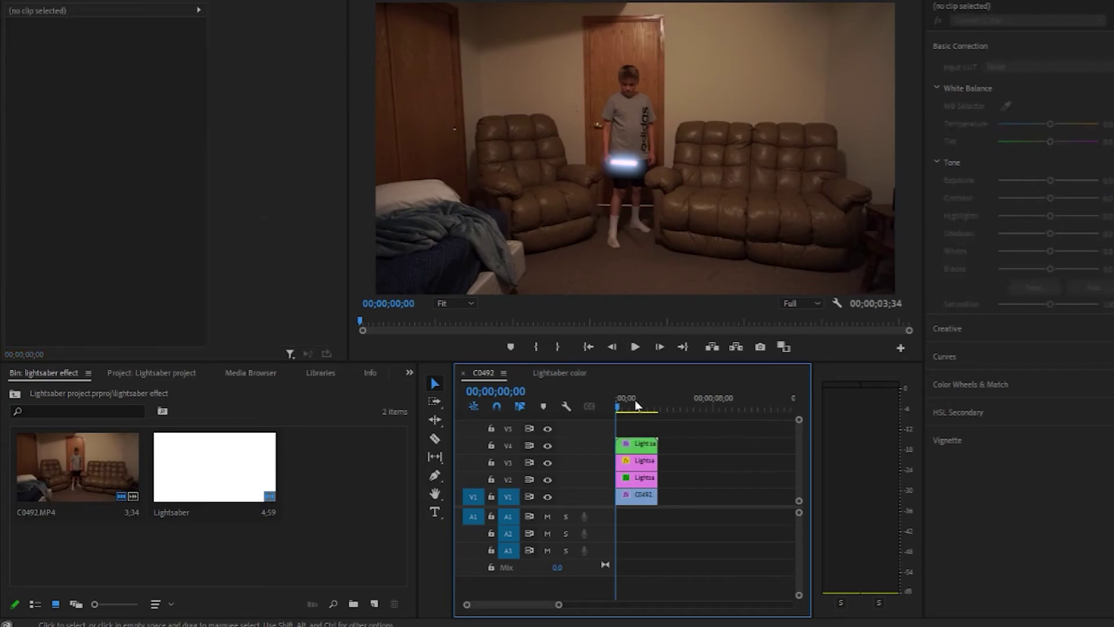
{"action": "key", "text": "space"}
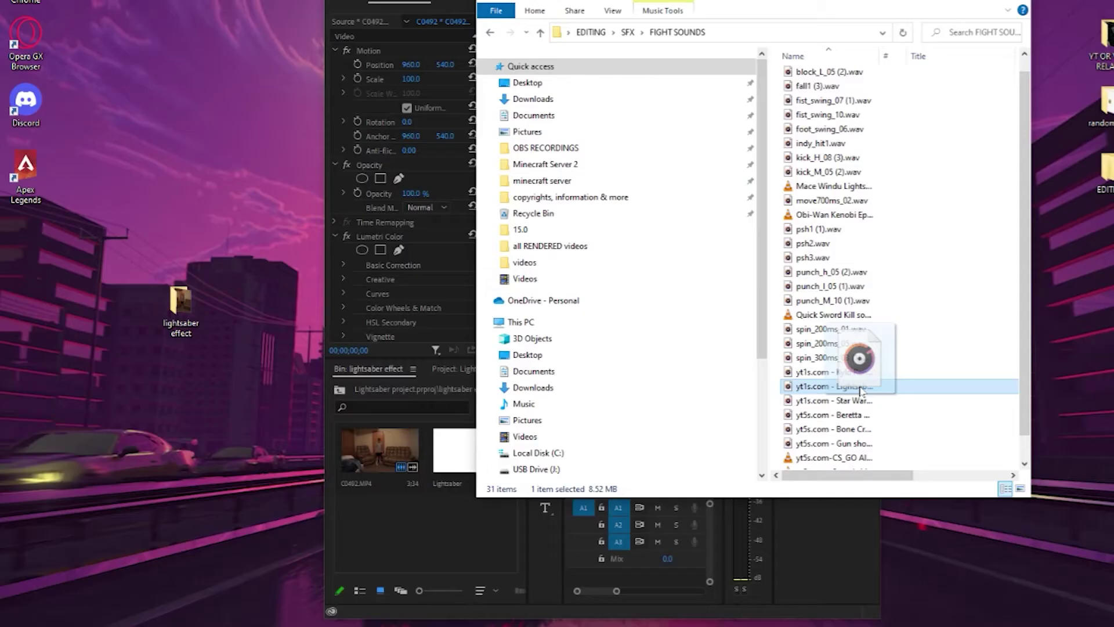
Step: Import the lightsaber .wav from FIGHT SOUNDS into the Premiere bin and maximise Premiere
{"action": "left_click_drag", "start_coordinate": [859, 389], "coordinate": [374, 550]}
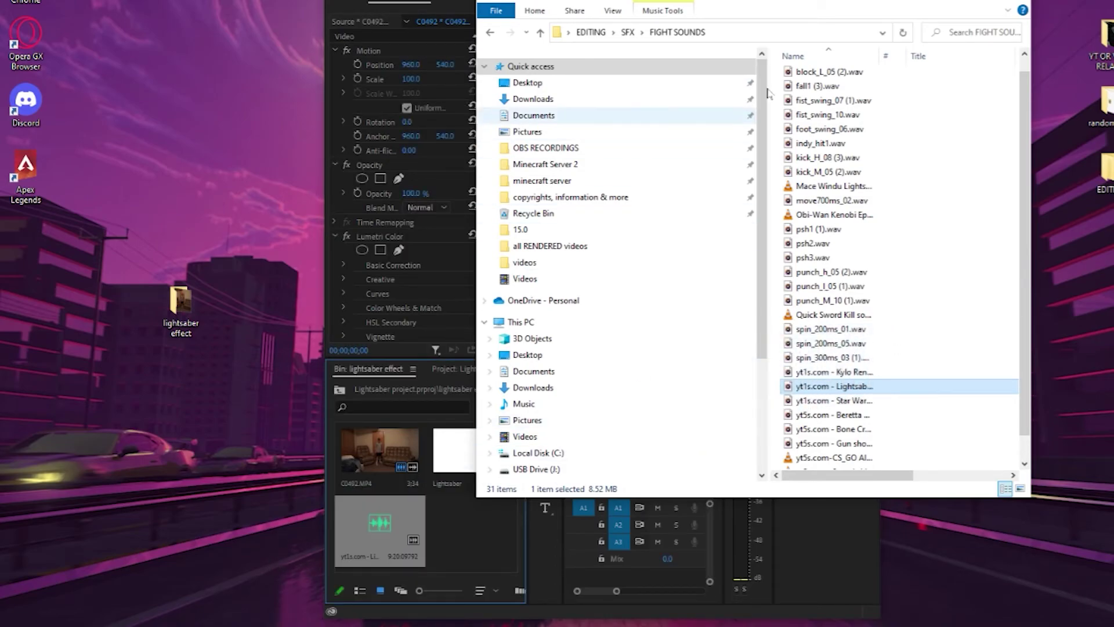
{"action": "left_click", "coordinate": [952, 5]}
{"action": "double_click", "coordinate": [692, 19]}
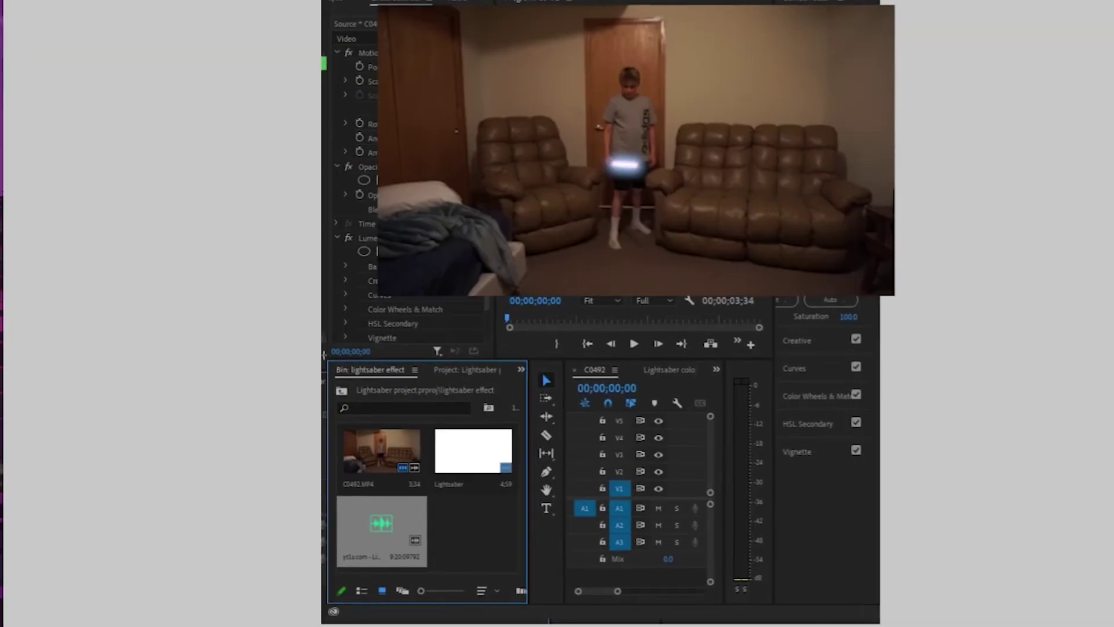
Step: Open the lightsaber sound effect in the Source Monitor to view its waveform
{"action": "double_click", "coordinate": [349, 445]}
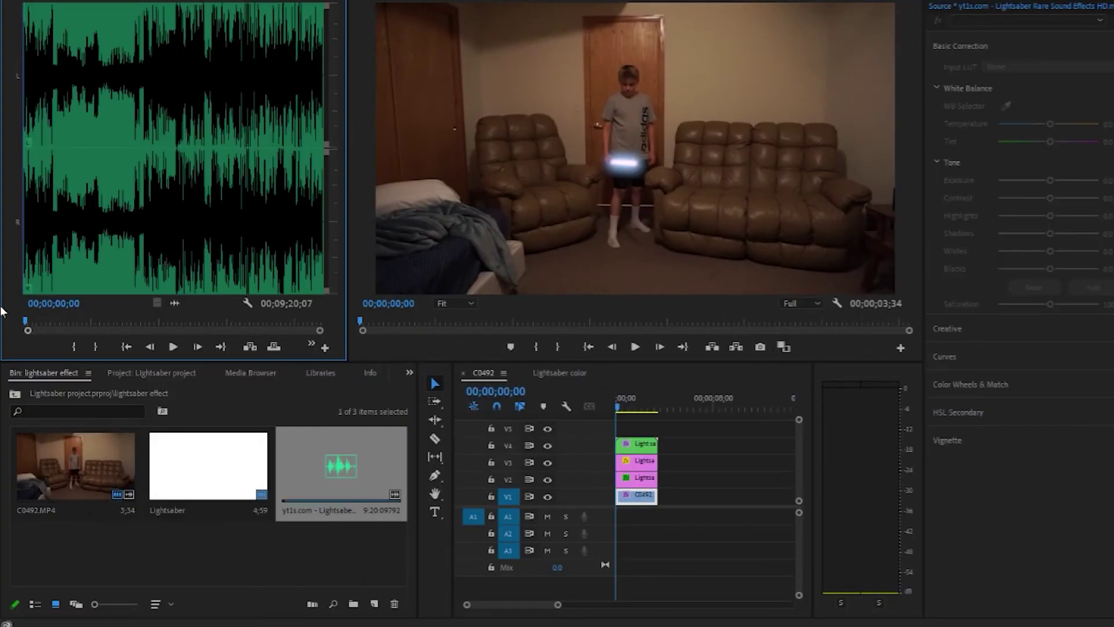